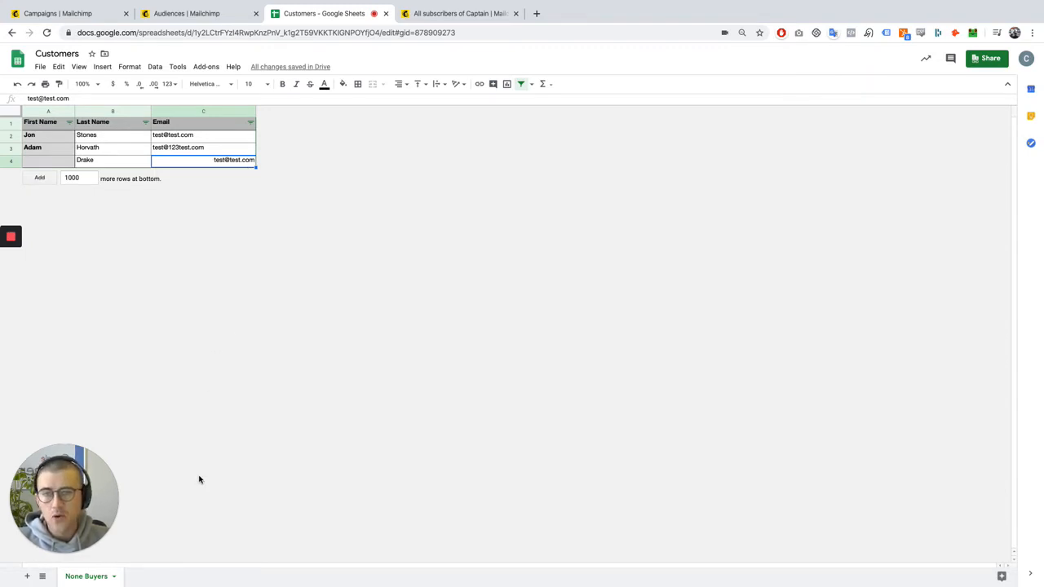
Examine the First Name, Last Name and Email columns of the customer sheet, including the row with the empty first name
click(171, 145)
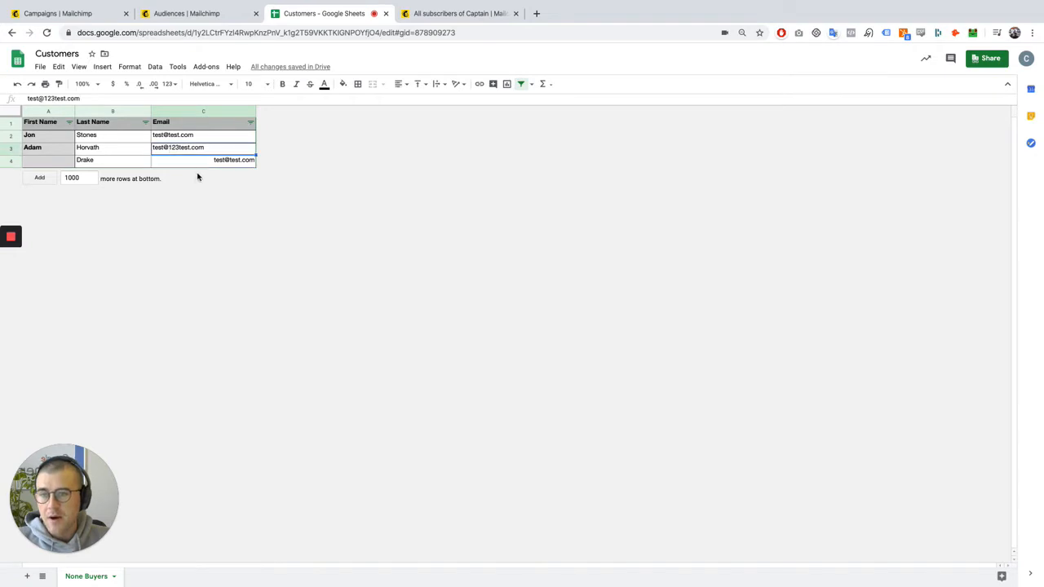
click(231, 140)
click(36, 137)
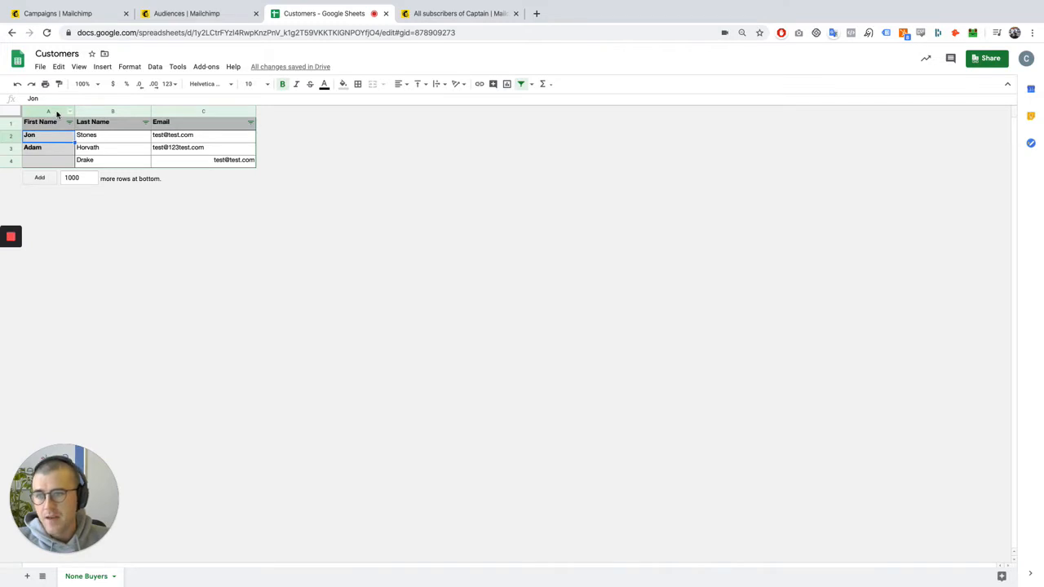
click(54, 111)
click(121, 111)
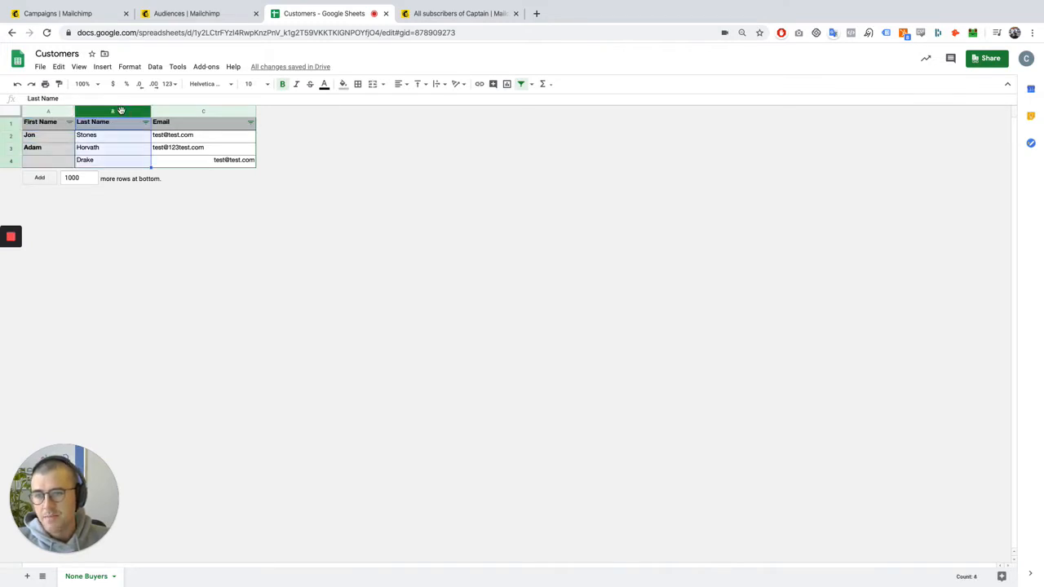
click(194, 111)
click(227, 466)
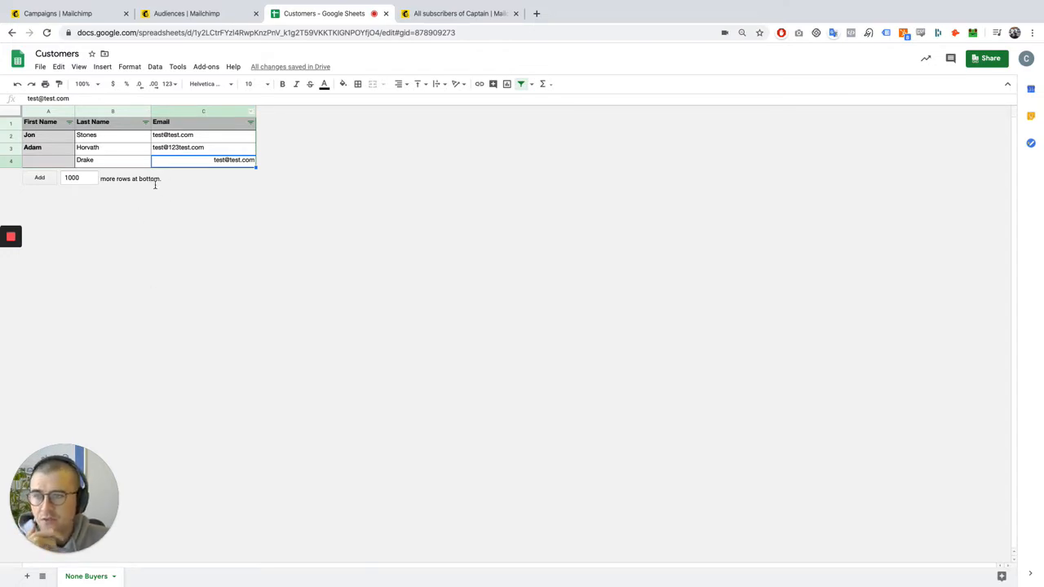
click(46, 162)
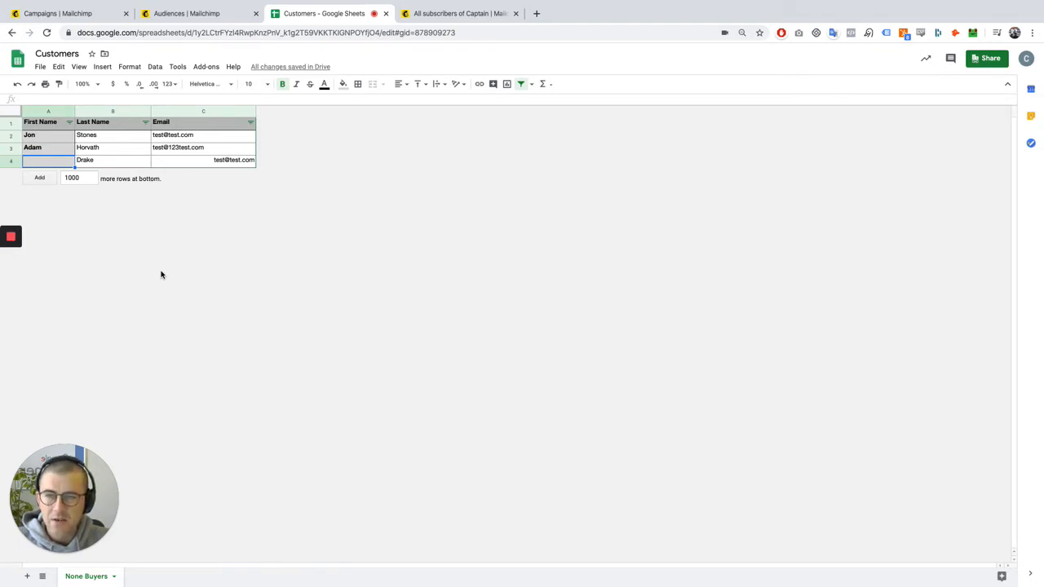
click(193, 161)
click(155, 152)
click(97, 145)
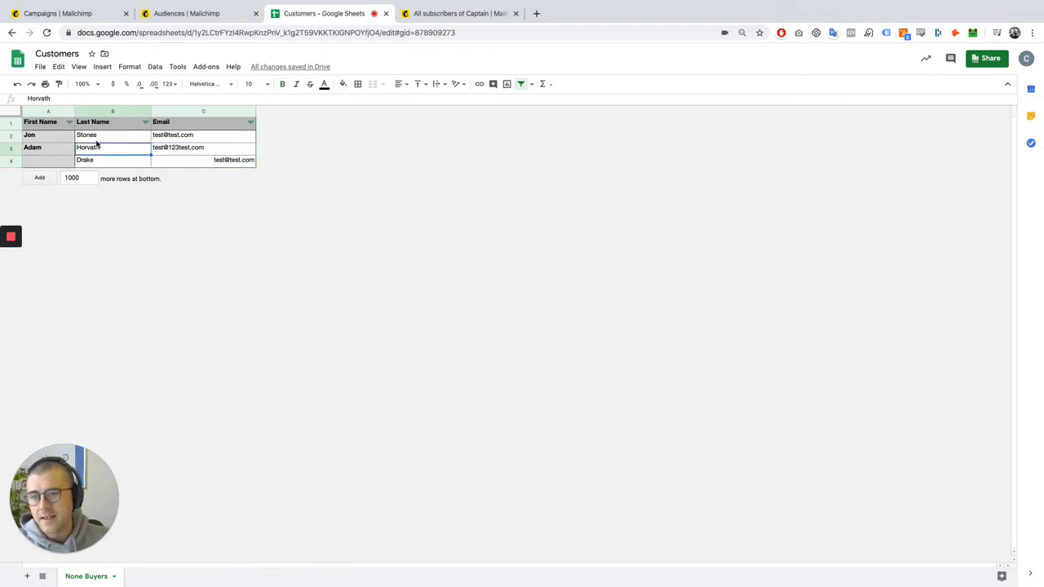
Download the current customer sheet as a comma-separated values (.csv) file
click(44, 70)
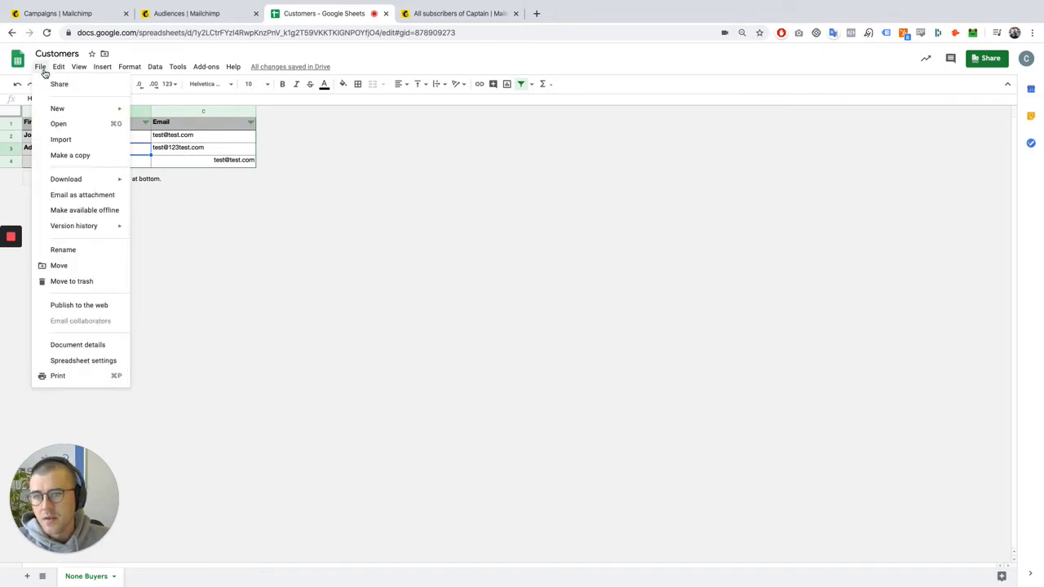
mouse_move(79, 185)
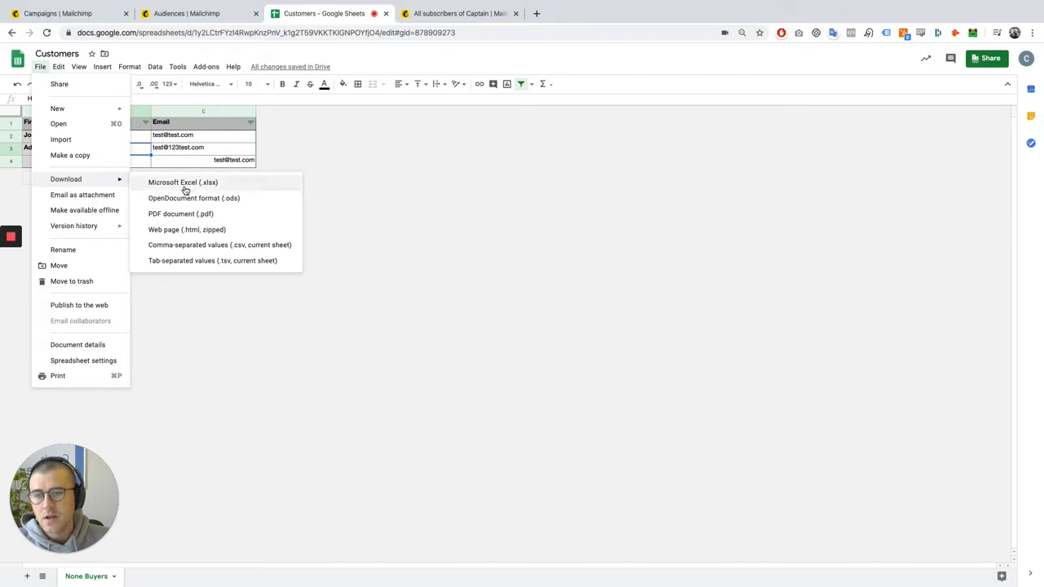
click(233, 247)
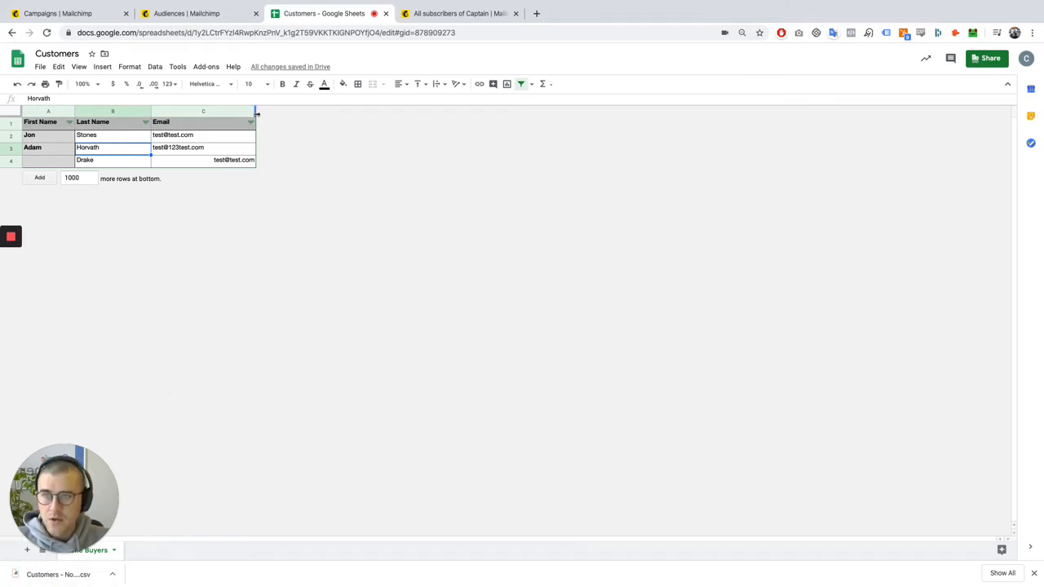
Switch to Mailchimp's Audiences page and start a new audience with the name Minty Digital
click(229, 13)
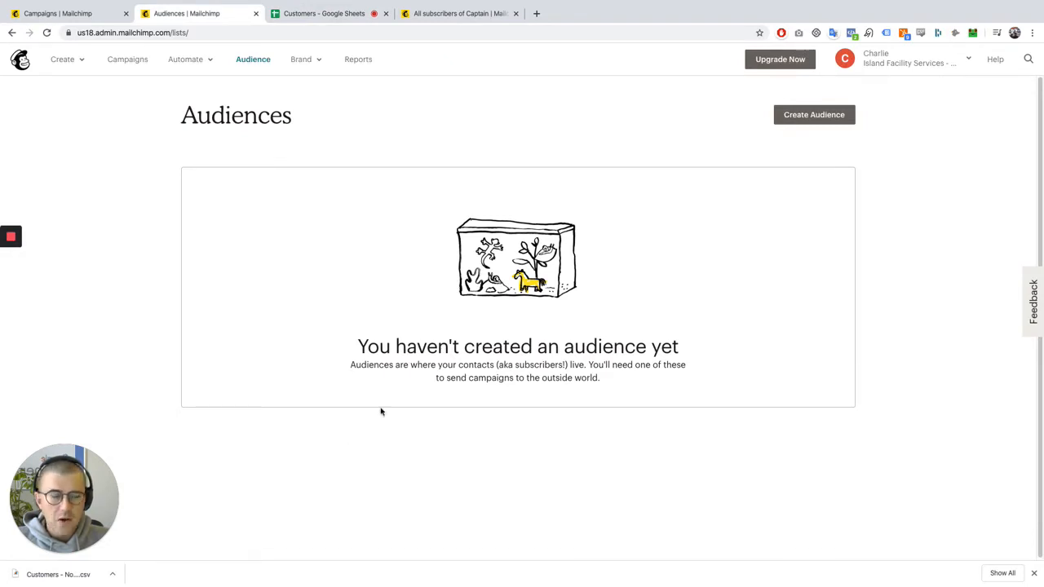
click(826, 117)
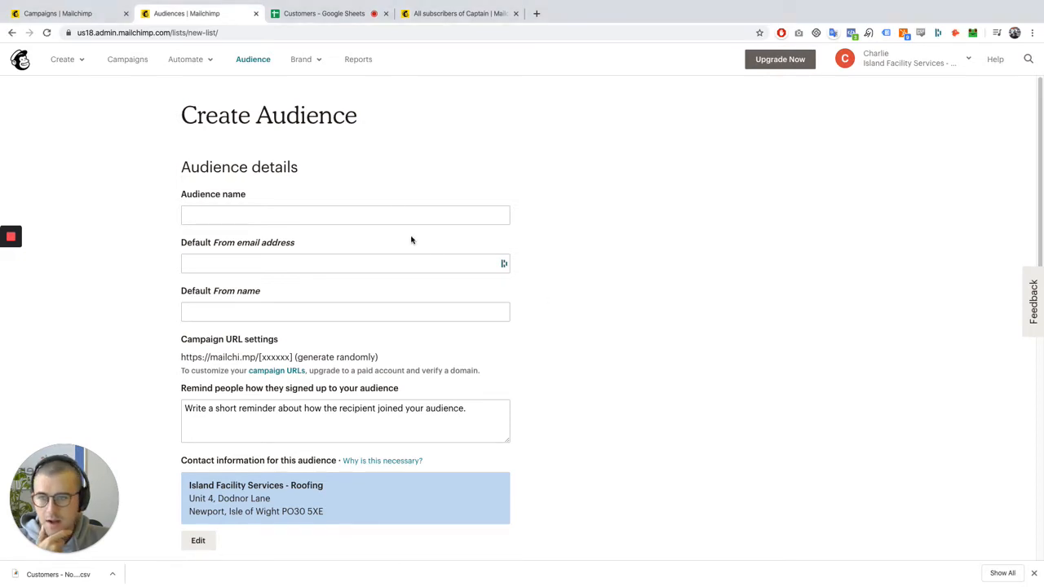
click(379, 215)
scroll(450, 306, down, 3)
scroll(337, 234, up, 3)
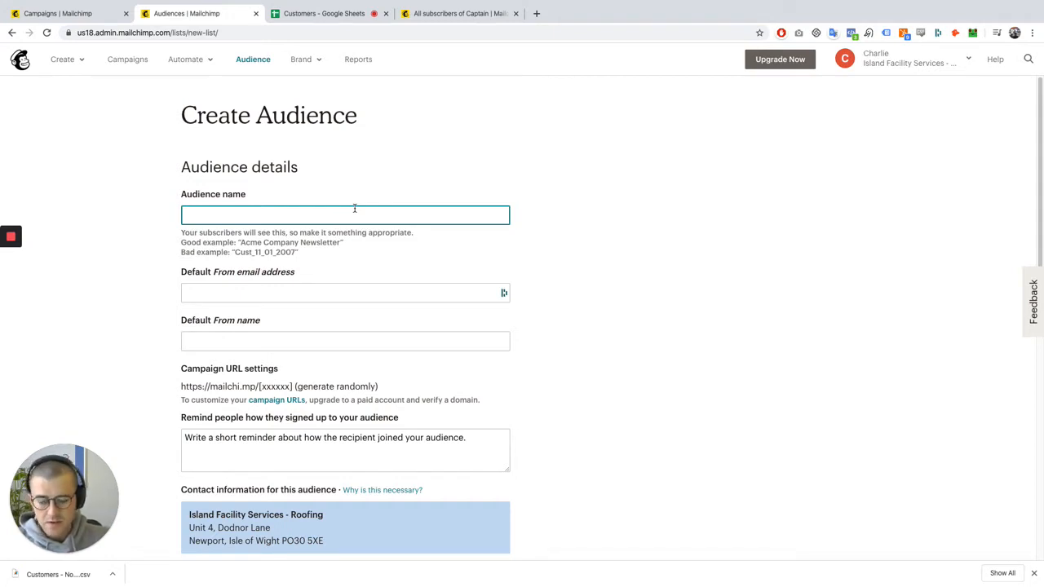
text(Minty)
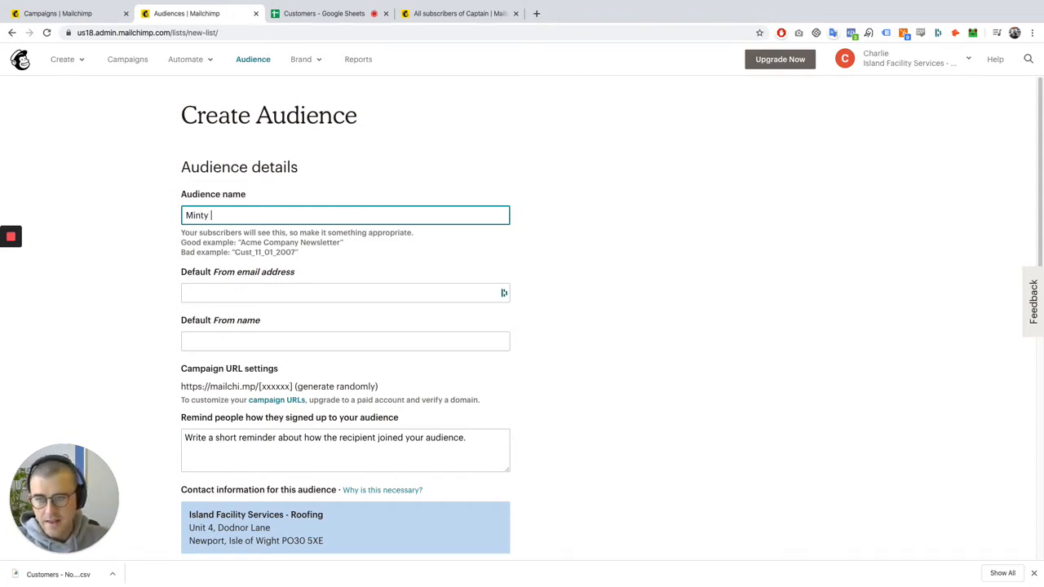
text( Digital)
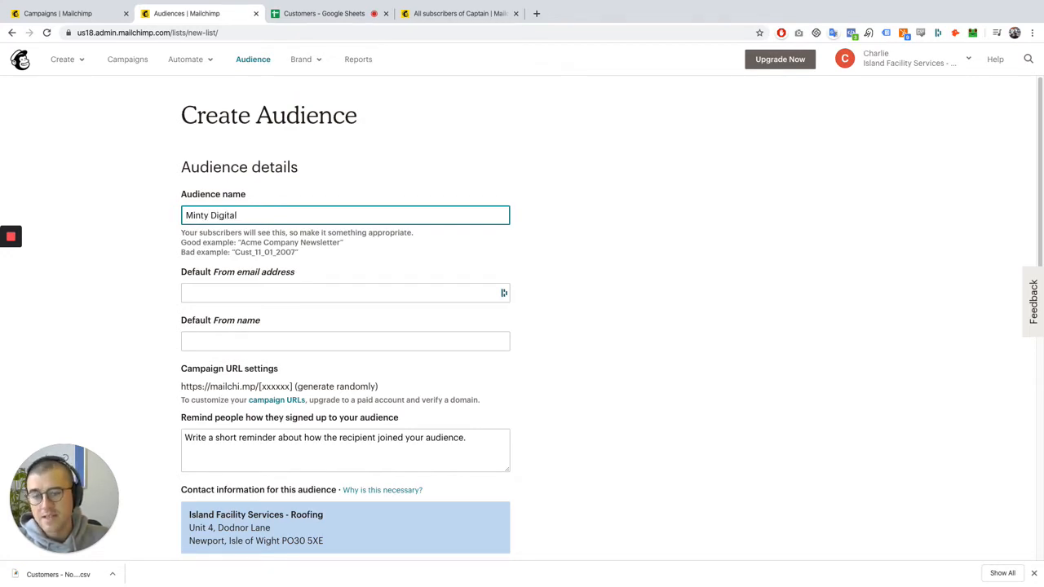
Fill in the company's default From email address and set the default From name to Minty Digital
key(Tab)
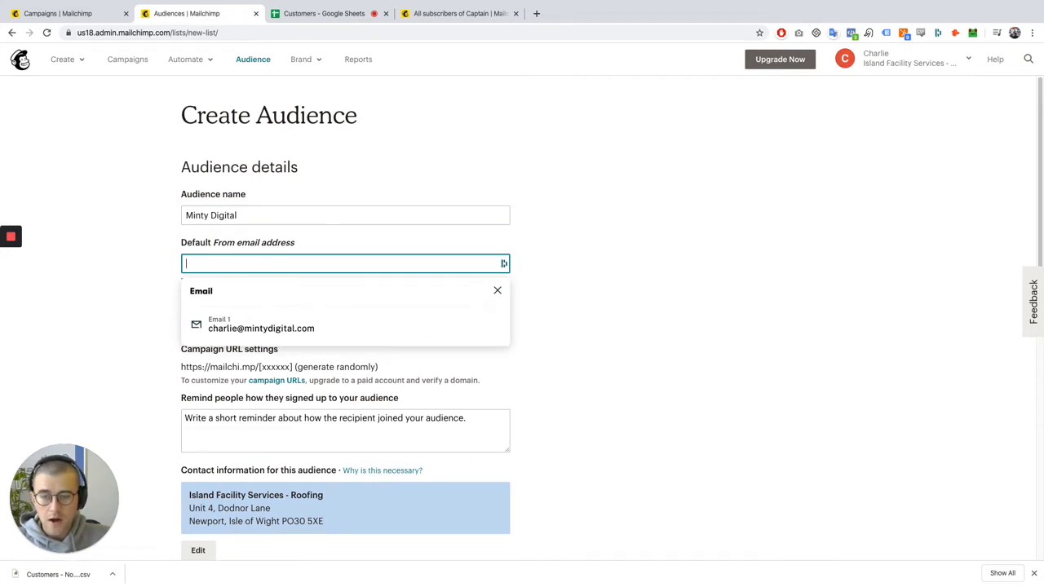
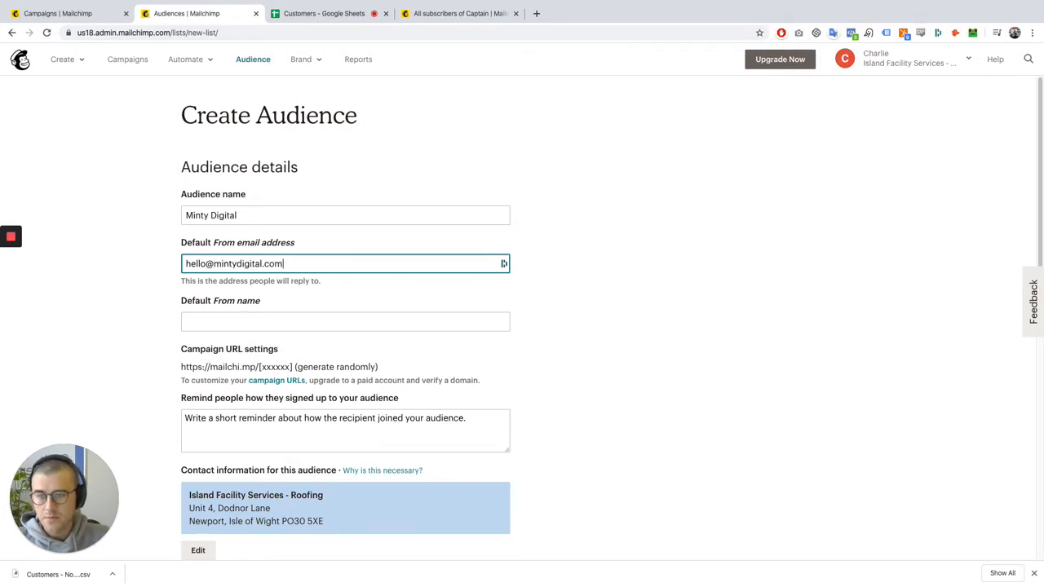
key(Tab)
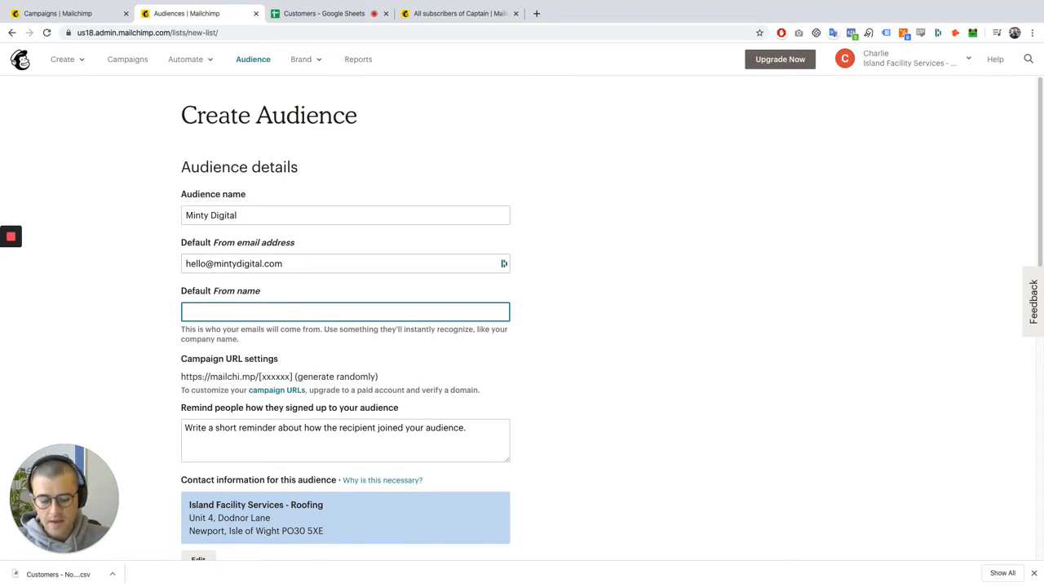
text(Minty Digital)
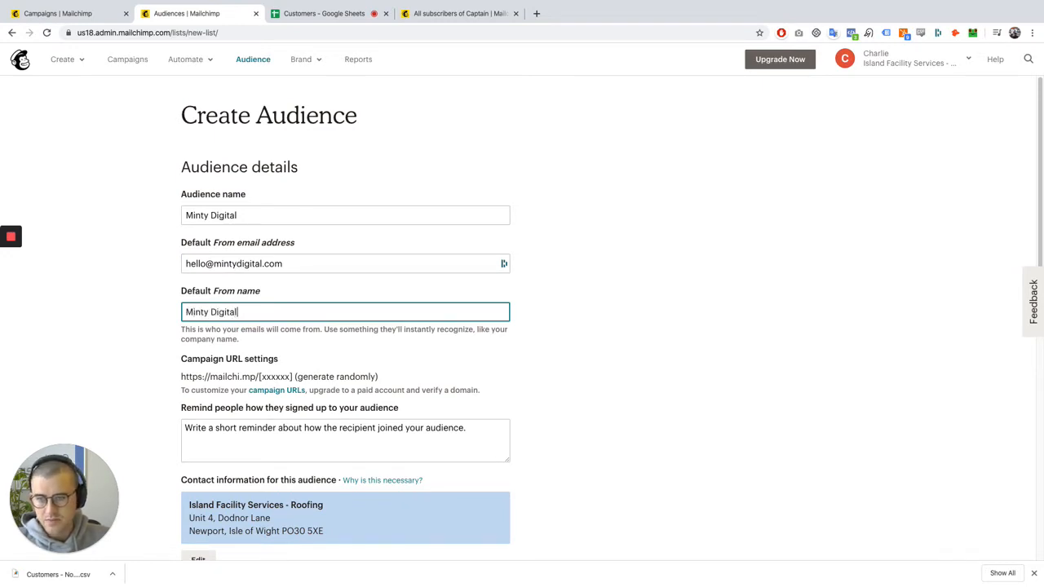
Enter the signup reminder "You are receiving this mail because you signed up to a newsletter marketing list on the Minty Digital website."
scroll(408, 455, down, 1)
click(288, 389)
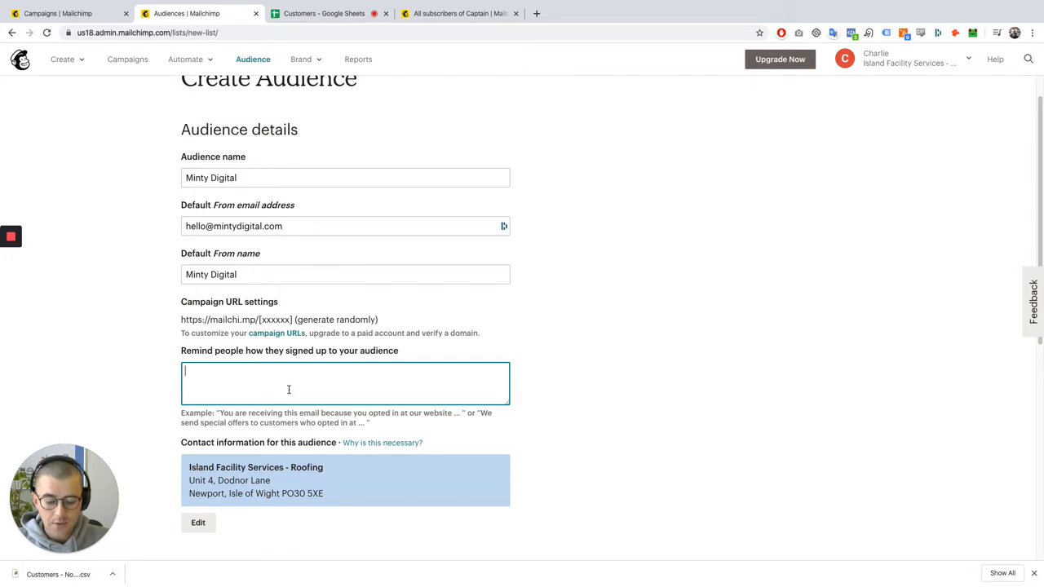
text(You are rec)
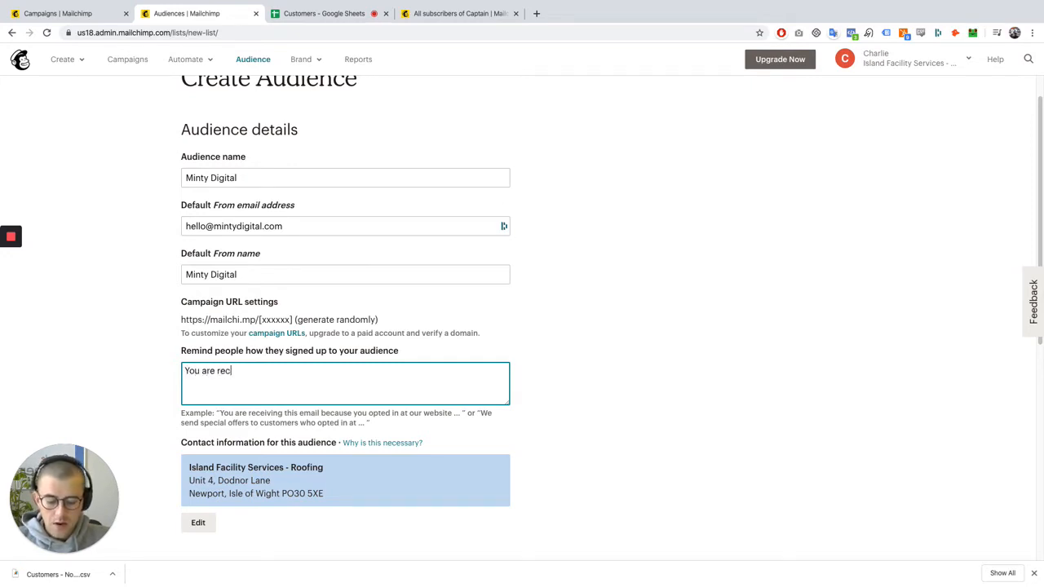
text(ieivng this)
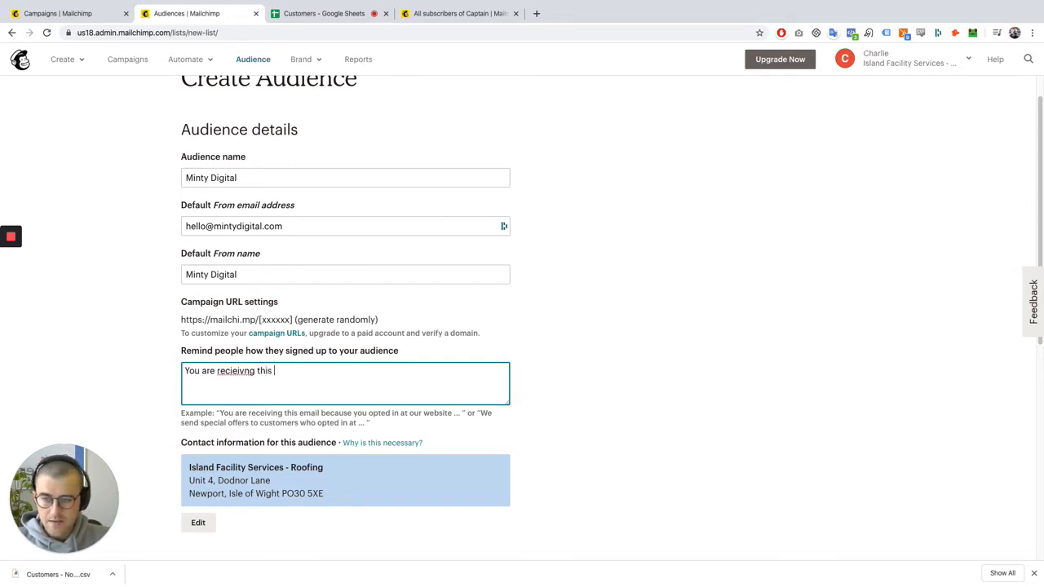
right_click(245, 368)
click(246, 369)
right_click(246, 367)
click(259, 372)
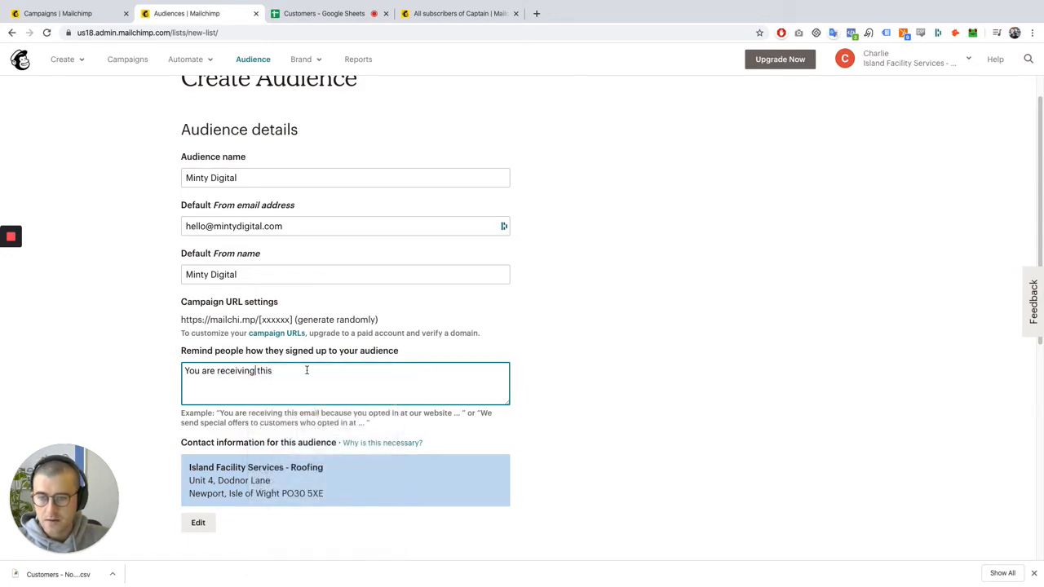
text(mail b)
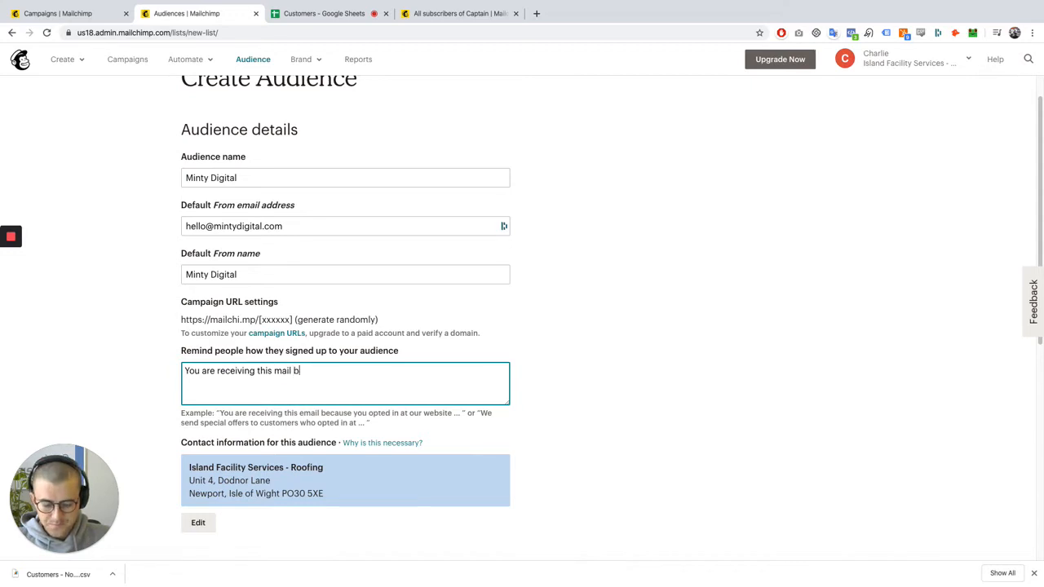
text(ecause you signed)
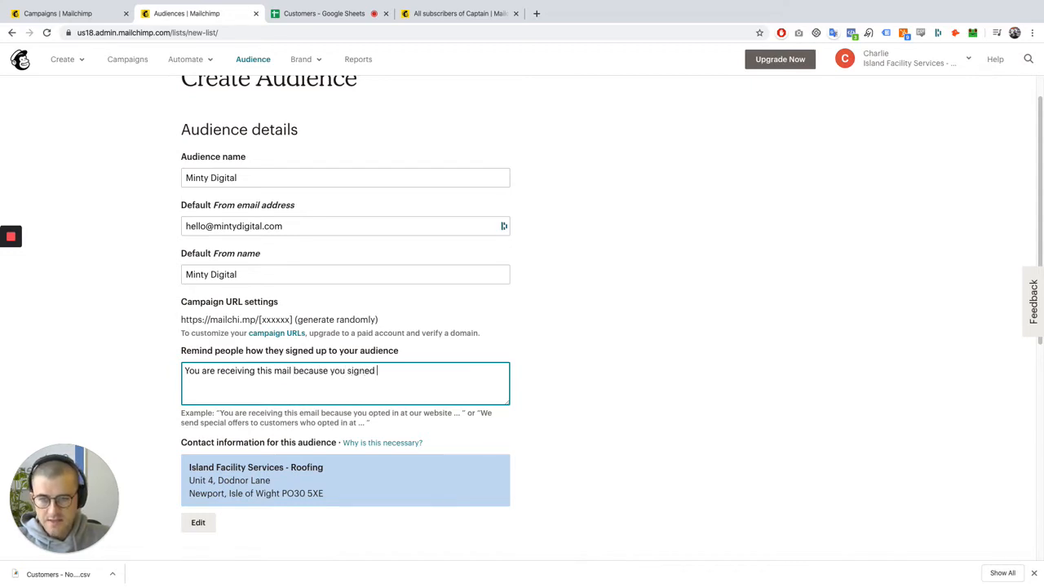
text( up to a newsle)
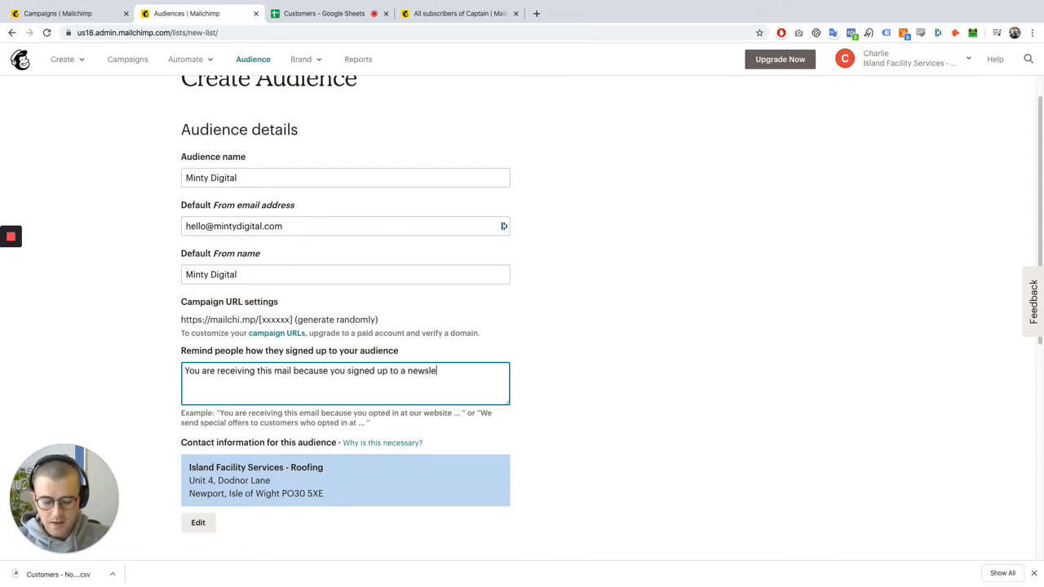
text(tter marketing )
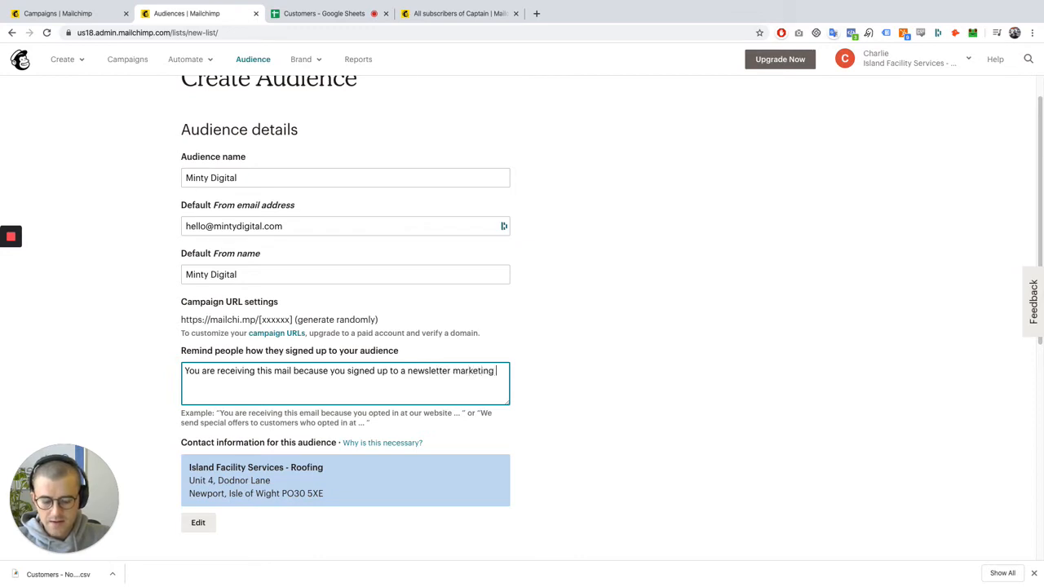
text(list on)
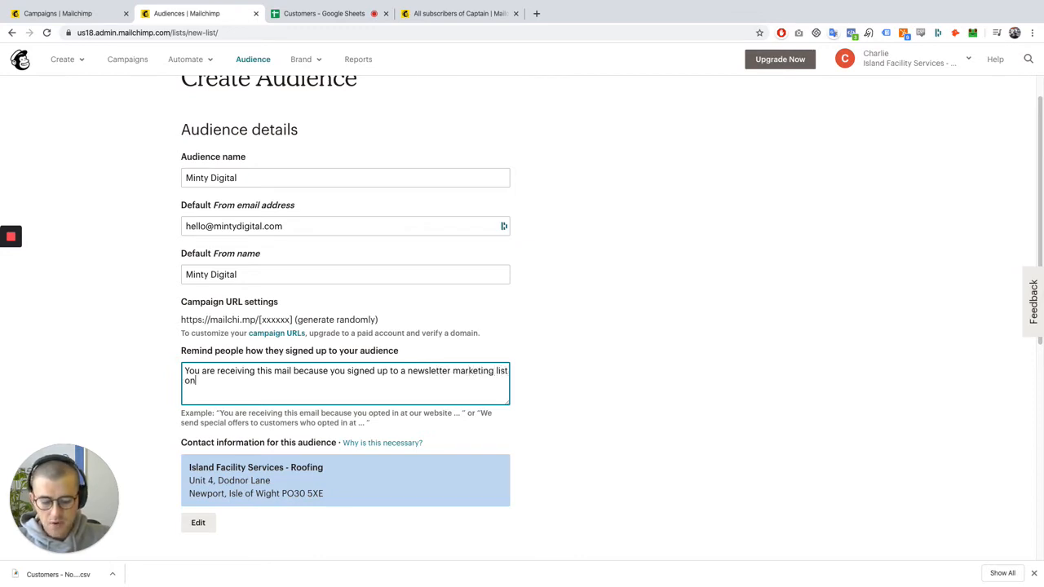
text( the Minty Digital)
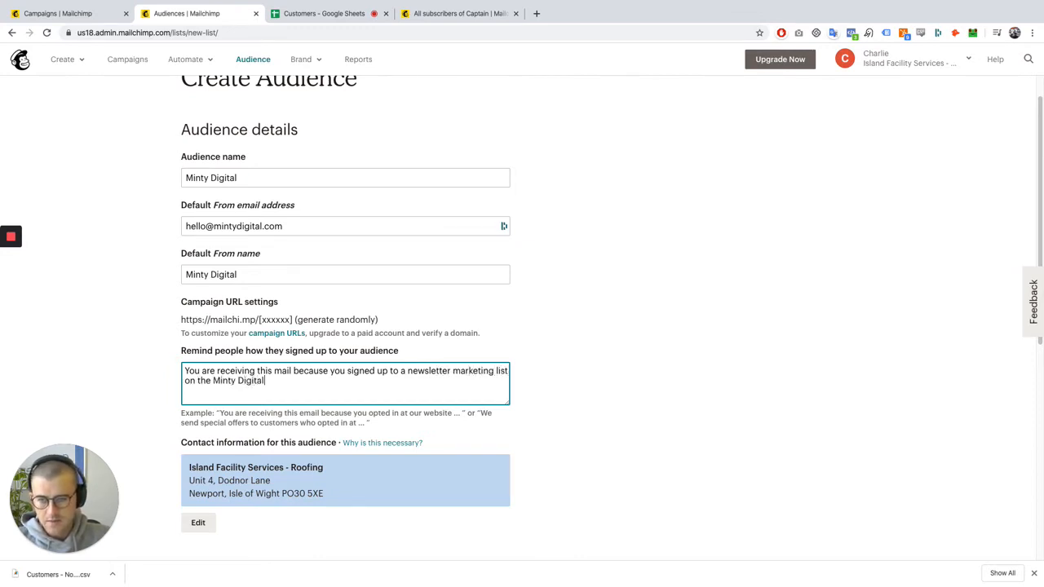
text( website.)
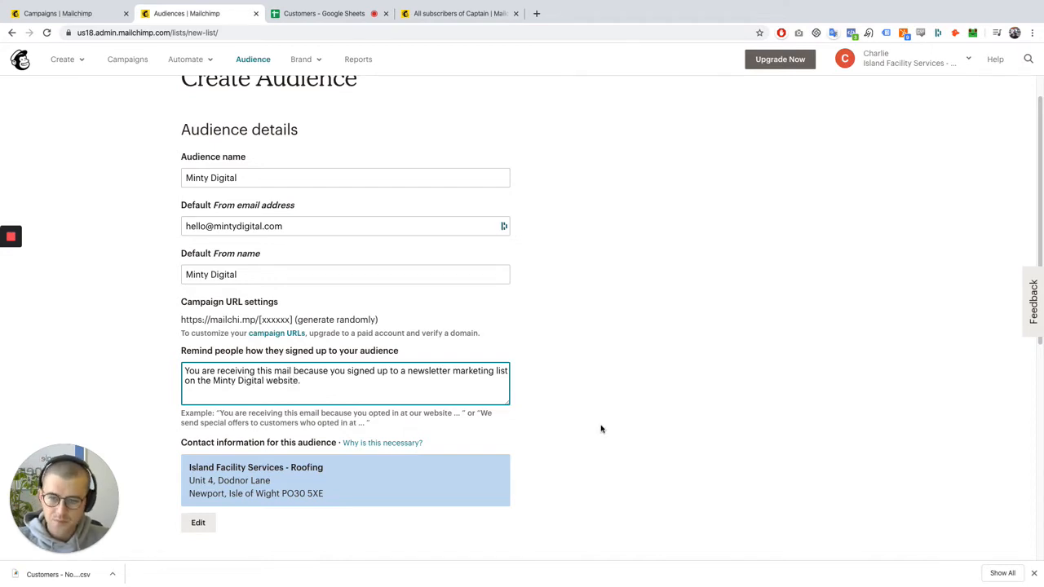
Save the new audience, leaving the opt-in, GDPR and notification options disabled
scroll(601, 427, down, 5)
scroll(338, 461, down, 1)
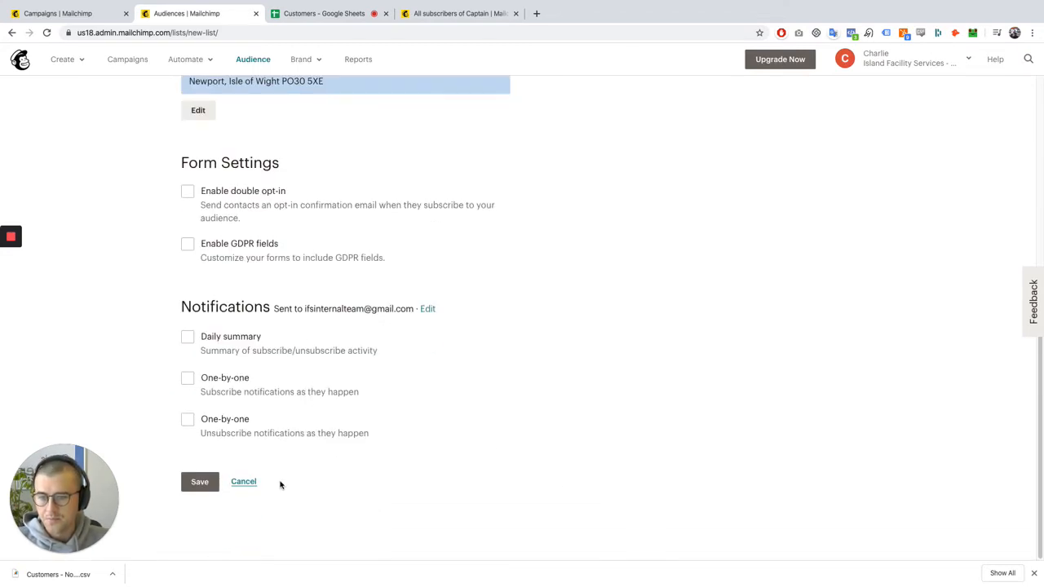
click(200, 482)
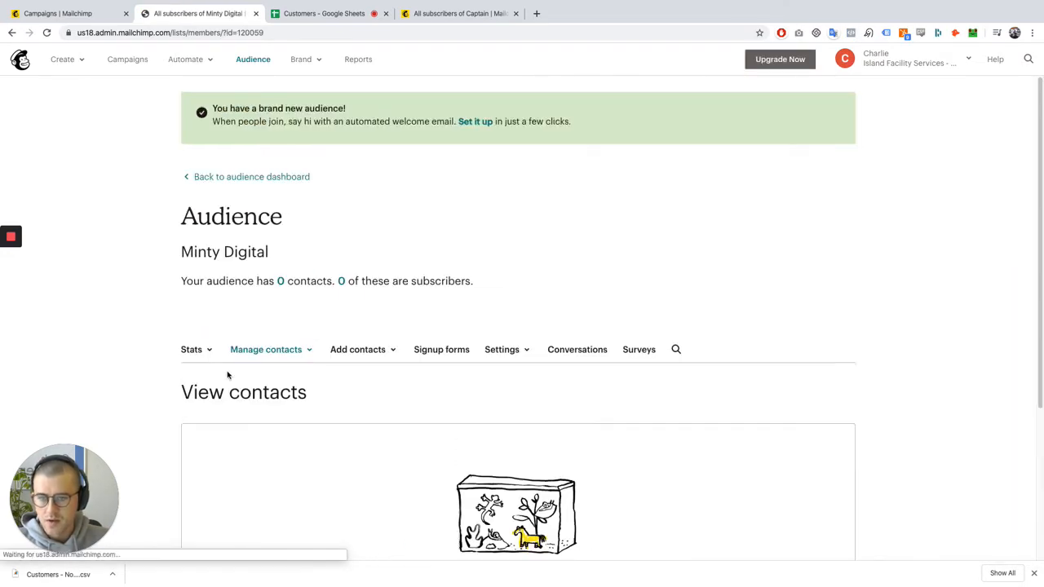
Start a contact import into the empty audience with a CSV or tab-delimited text file as the source
scroll(702, 346, down, 3)
scroll(532, 308, down, 1)
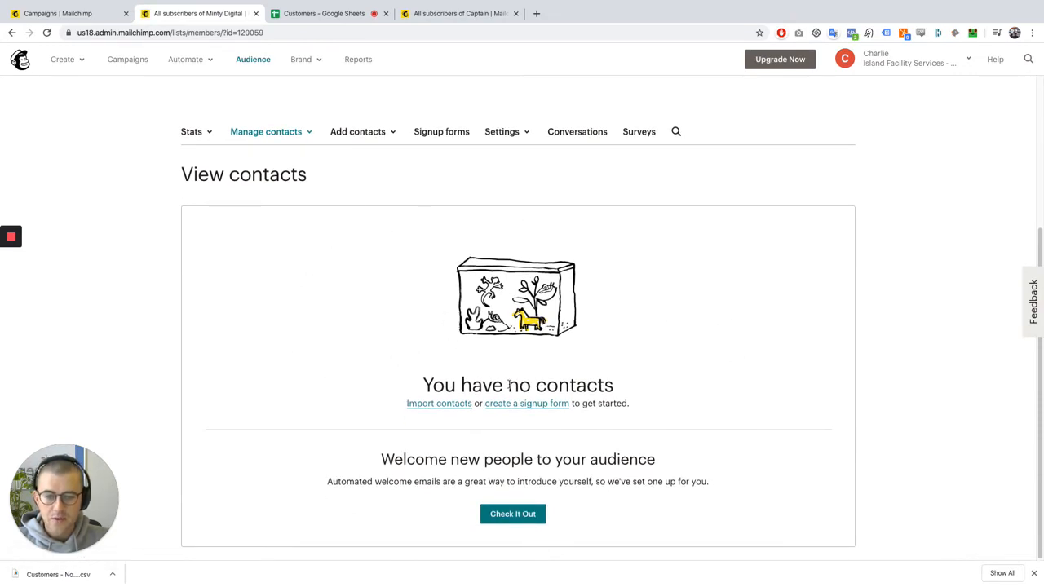
click(457, 404)
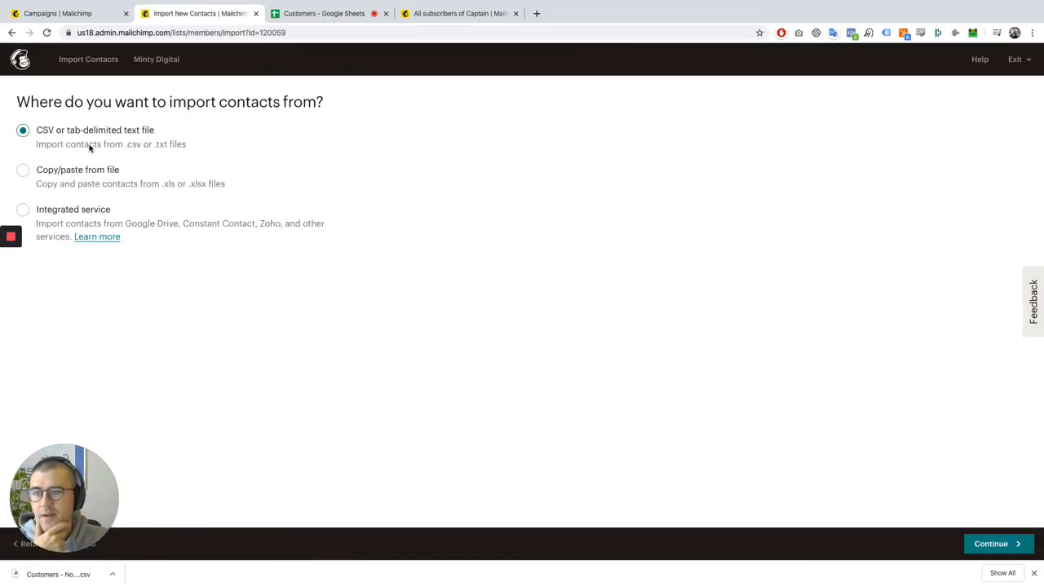
click(993, 546)
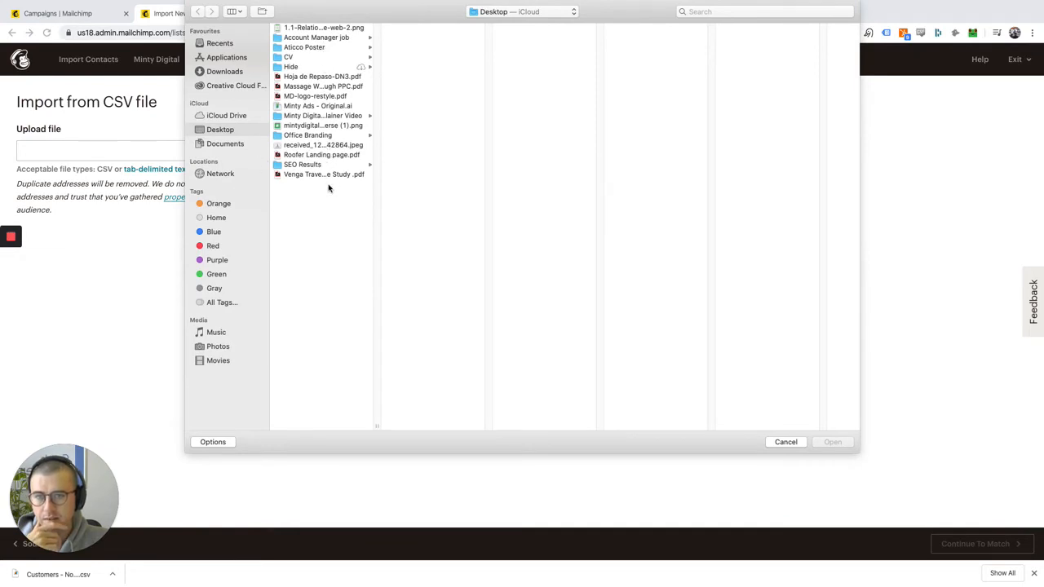
Upload Customers - None Buyers (1).csv from the Downloads folder and accept the column matching for first name, last name and email address
click(238, 72)
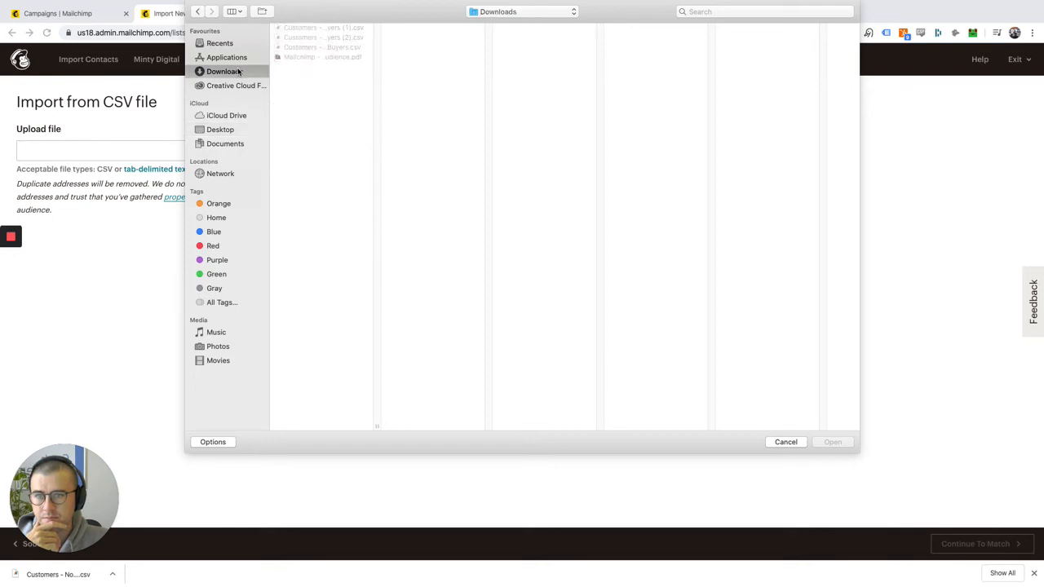
click(337, 29)
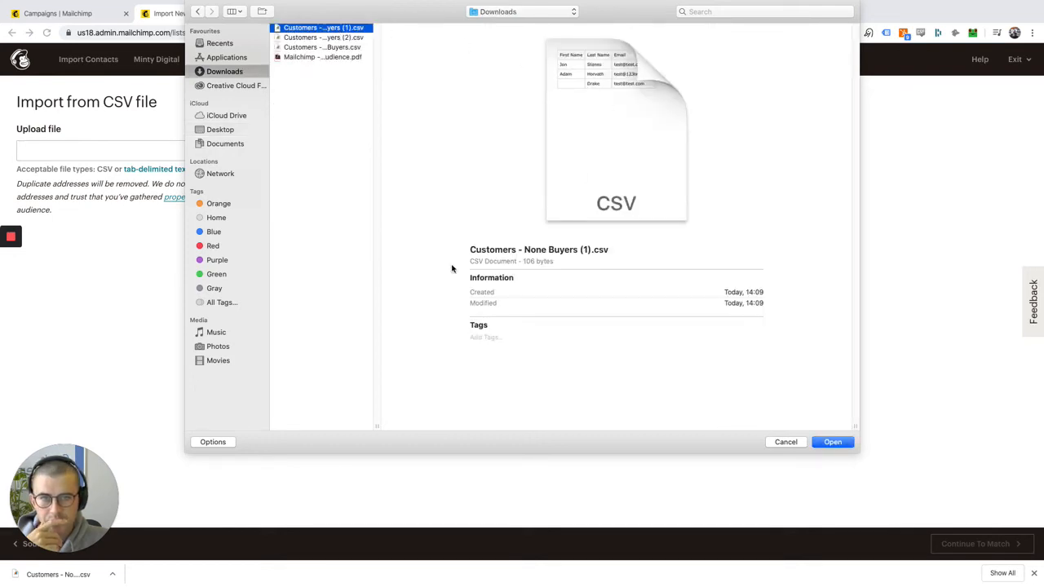
click(833, 442)
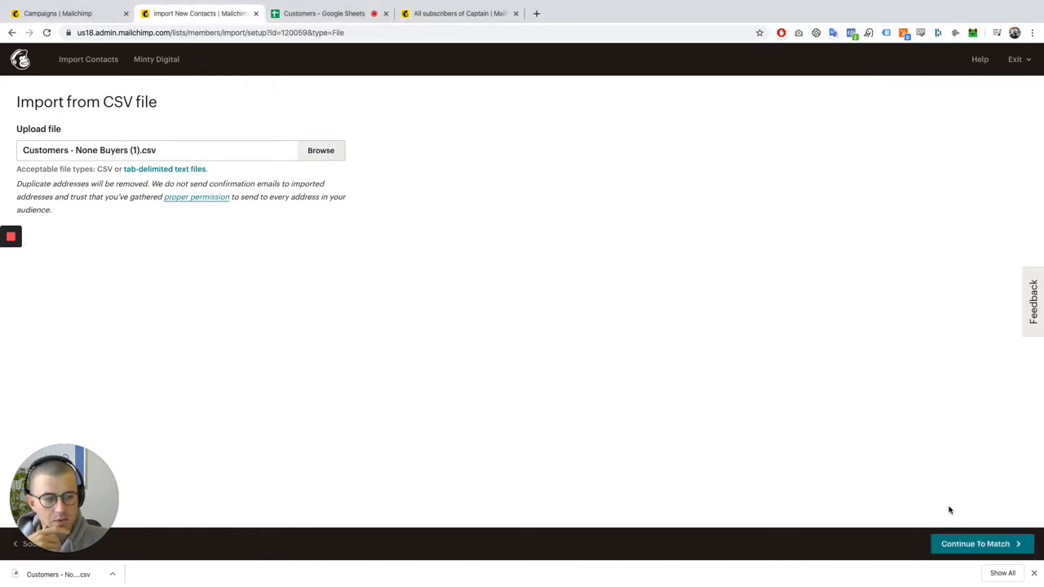
click(985, 544)
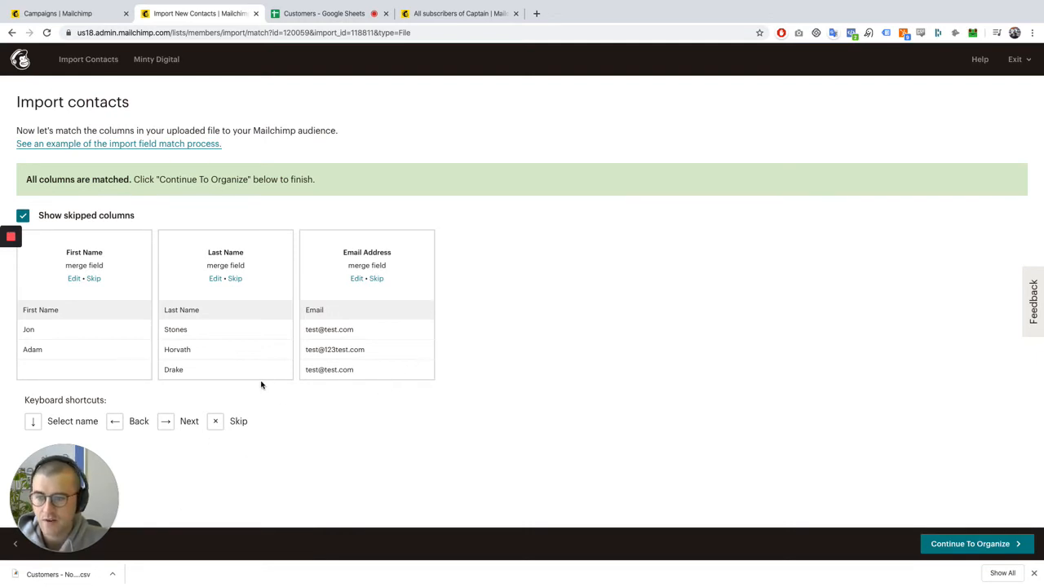
click(961, 544)
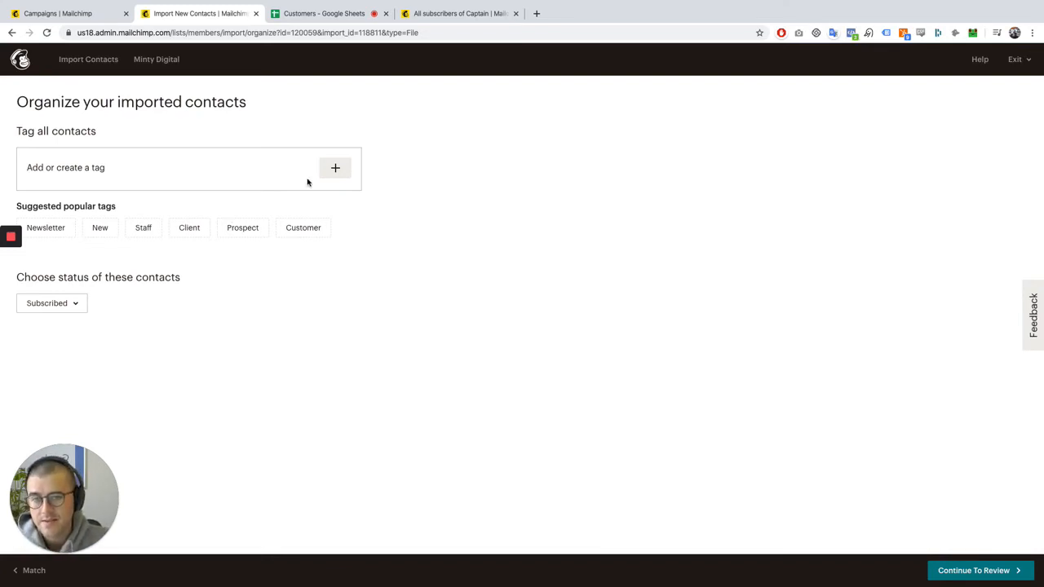
Tag all contacts with a new tag Marketing event show 2020 and import them with the Subscribed status
click(333, 171)
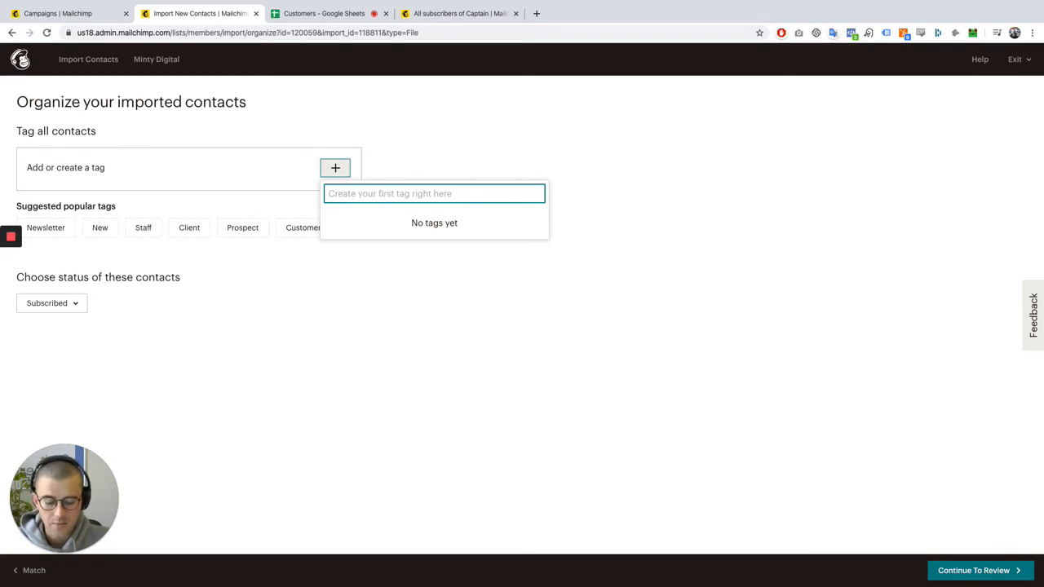
text(Marketing event sh)
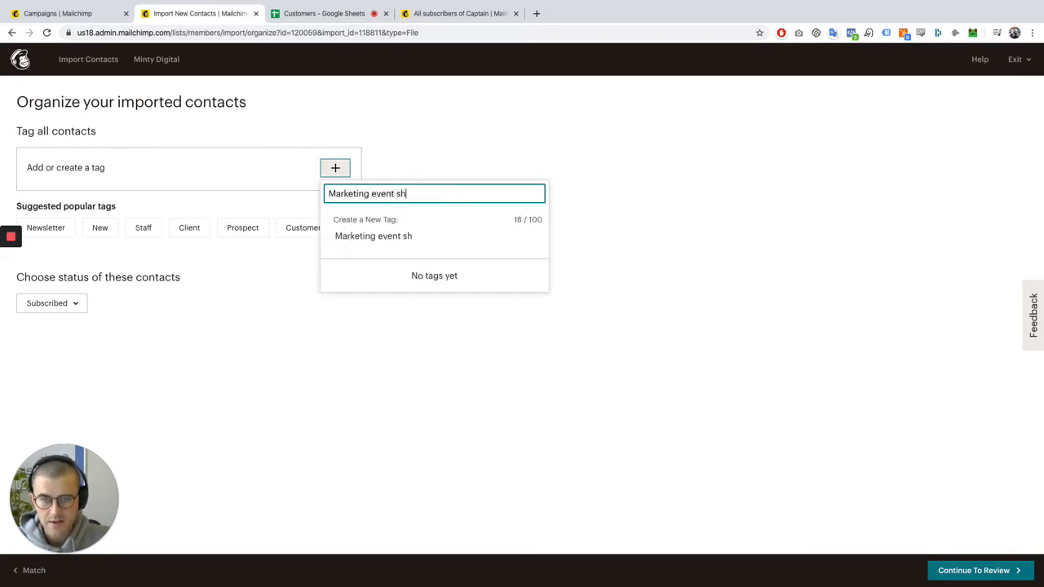
text(ow 2020)
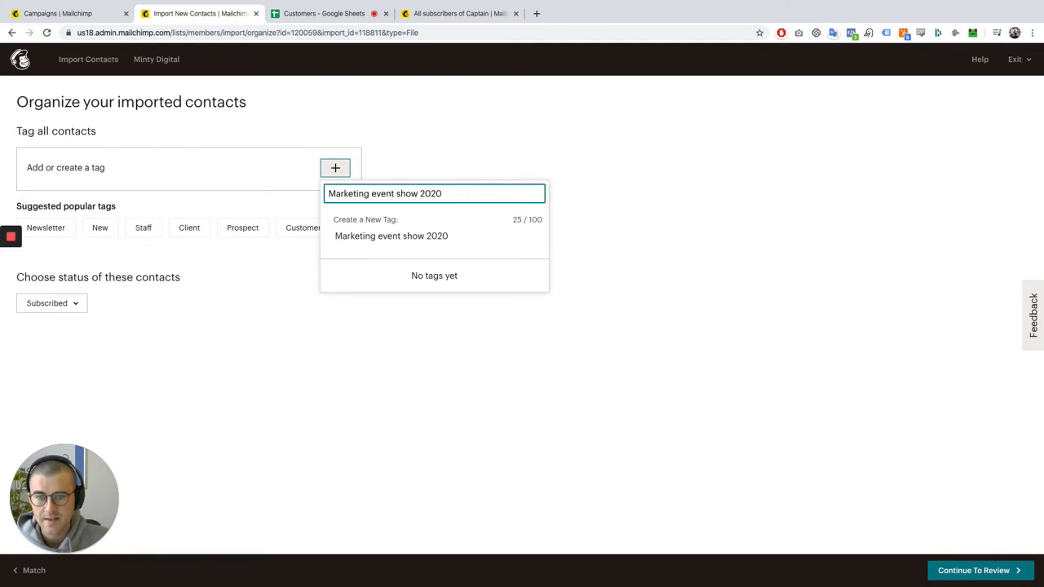
click(405, 237)
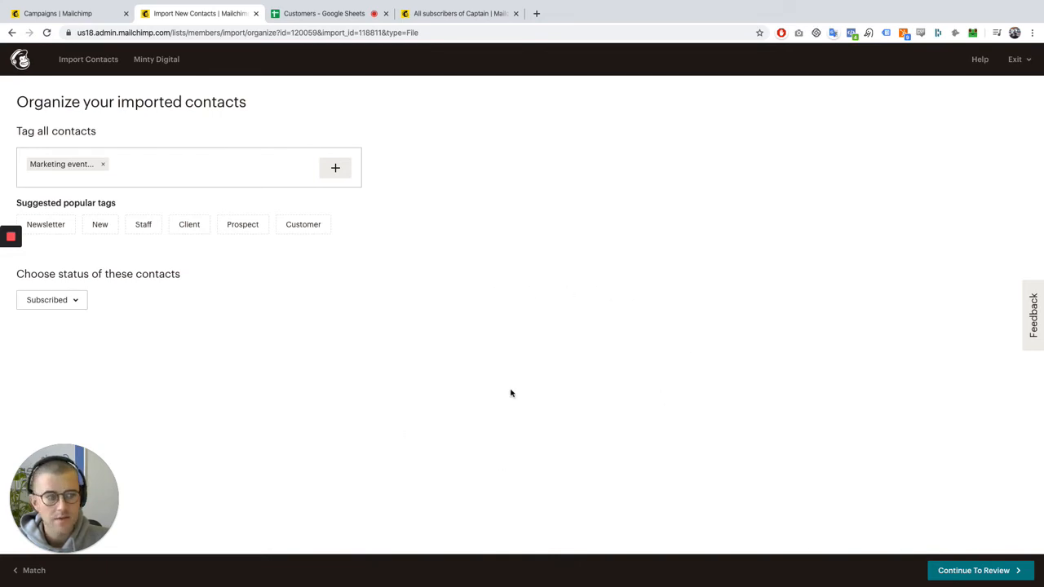
click(963, 570)
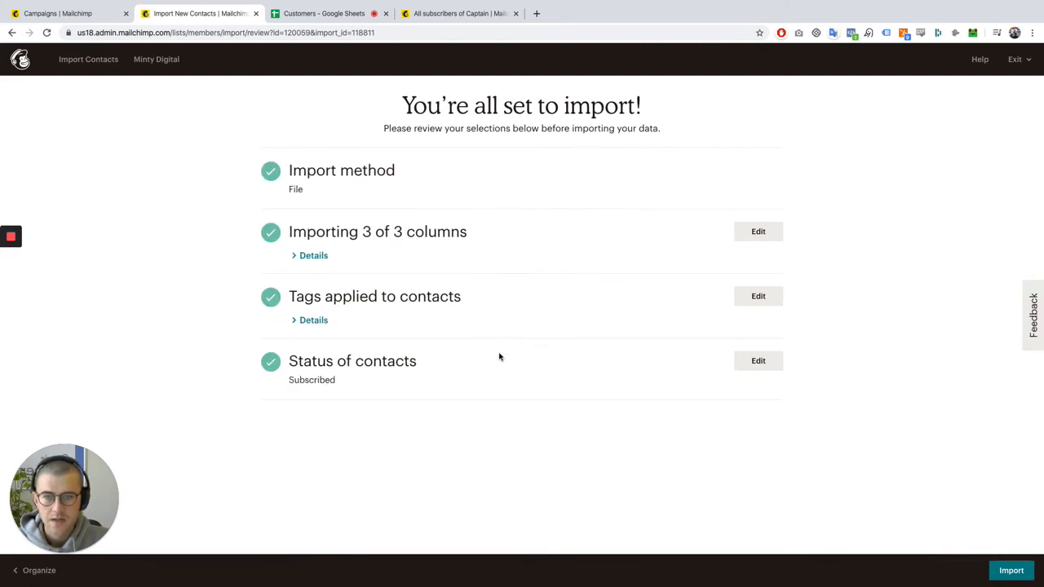
click(1013, 571)
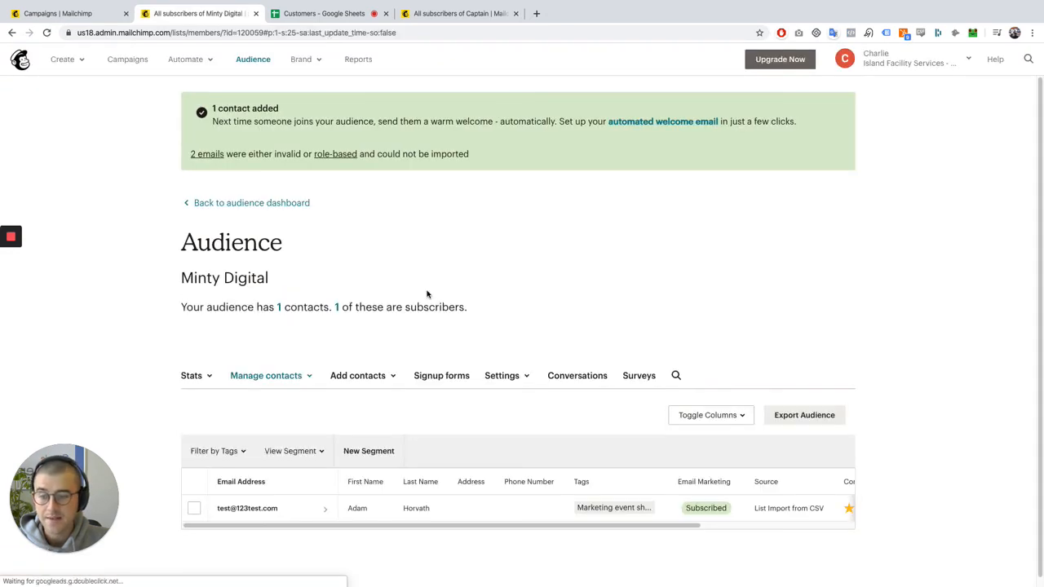
Review the imported contact in the Minty Digital audience and check the first-name cell A4 of the Google Sheets customer list
scroll(519, 354, down, 1)
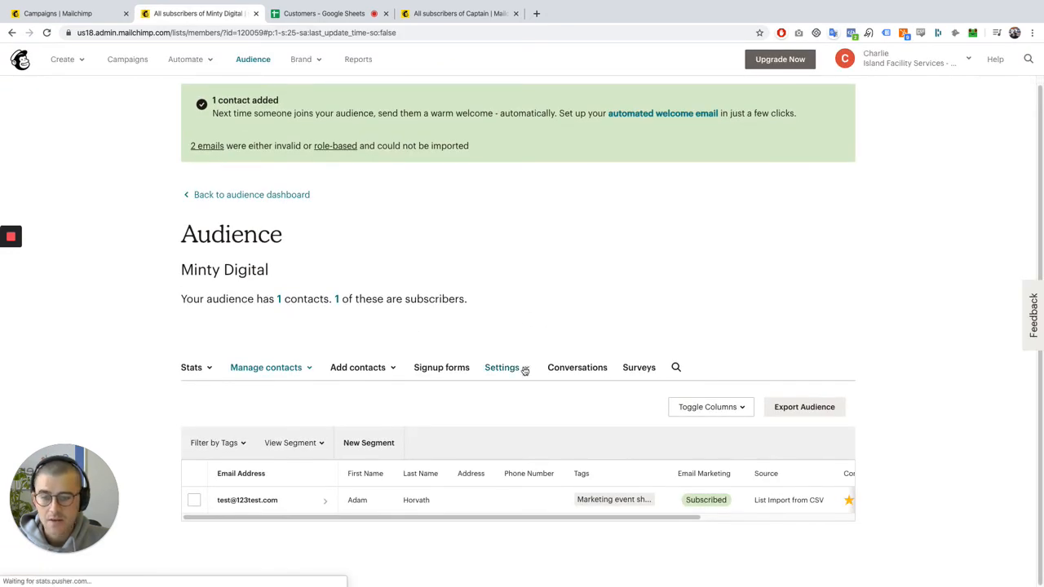
drag(485, 519, 351, 514)
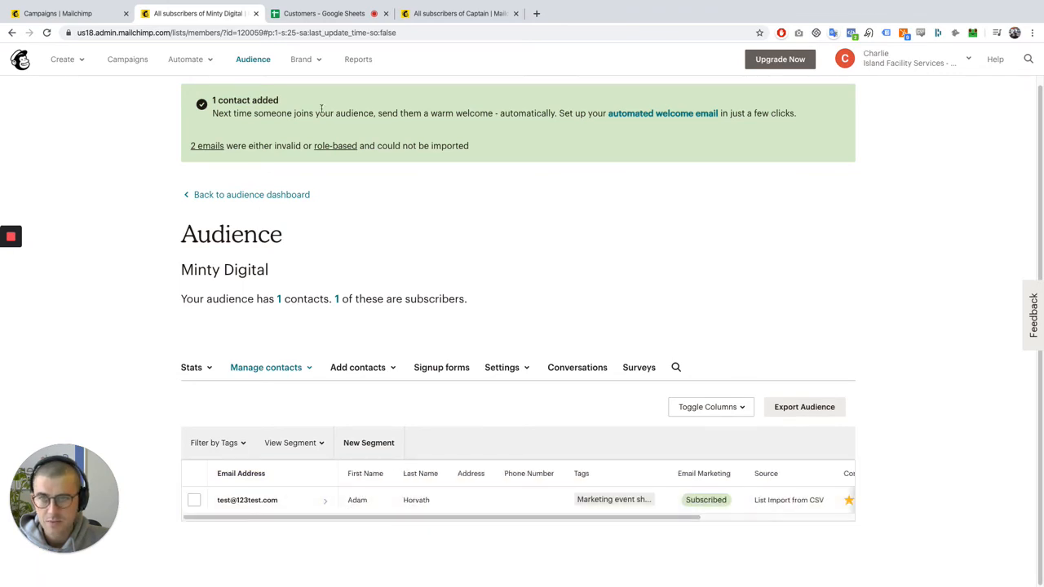
click(326, 13)
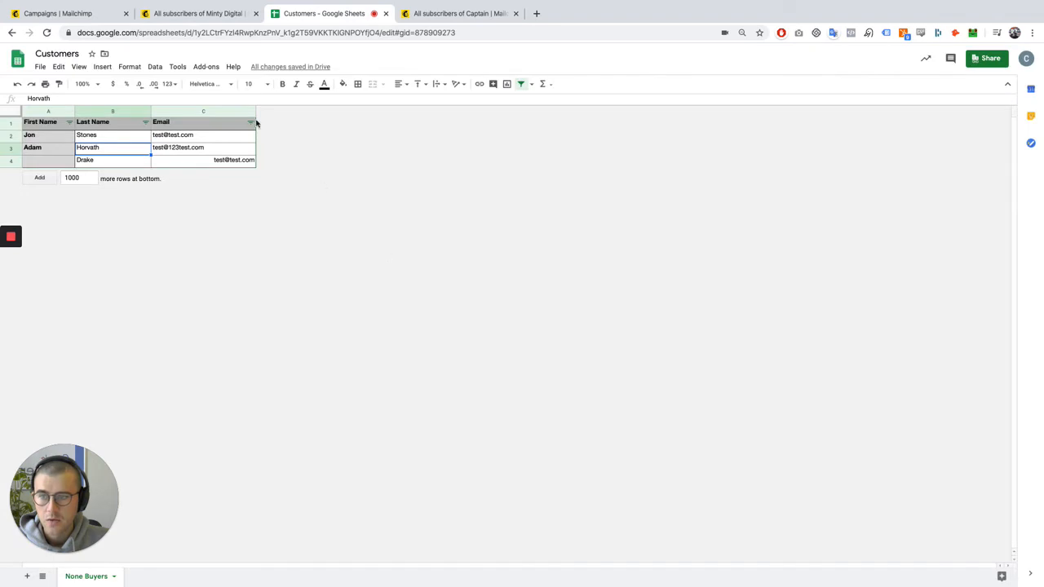
click(47, 162)
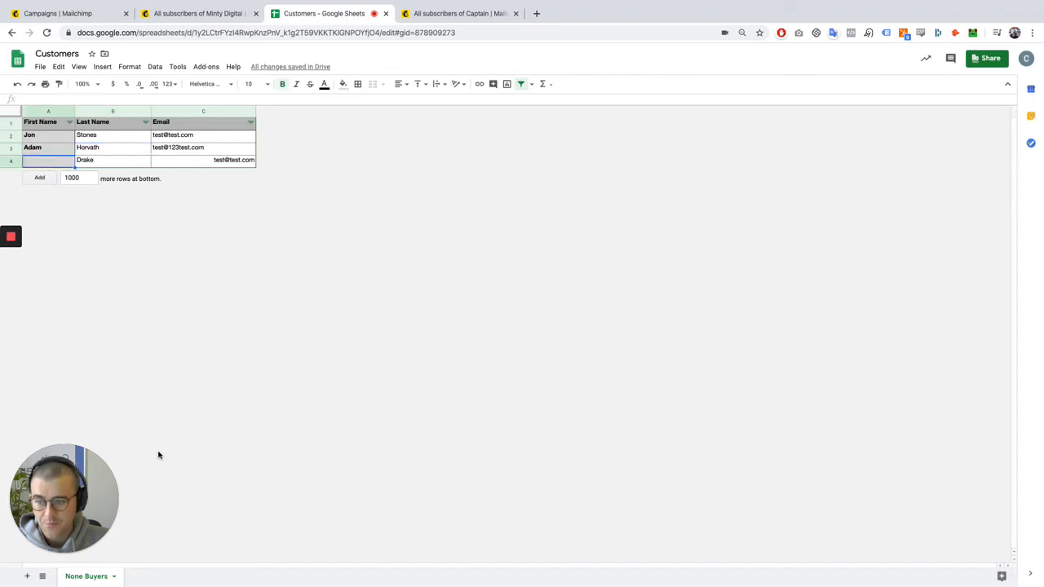
Return to Mailchimp and open the Minty Digital audience's field and merge tag settings
click(195, 13)
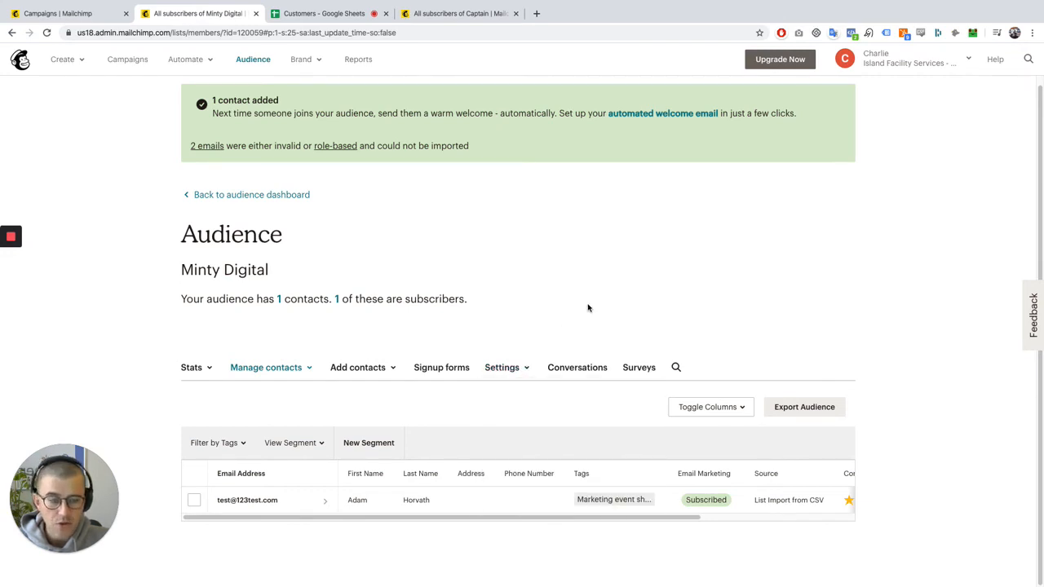
click(503, 368)
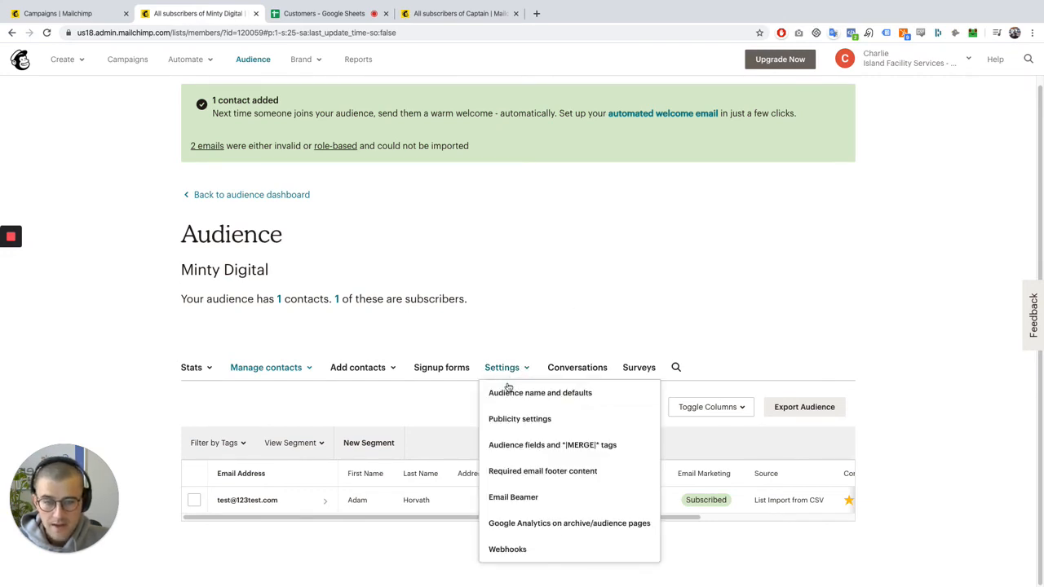
click(540, 445)
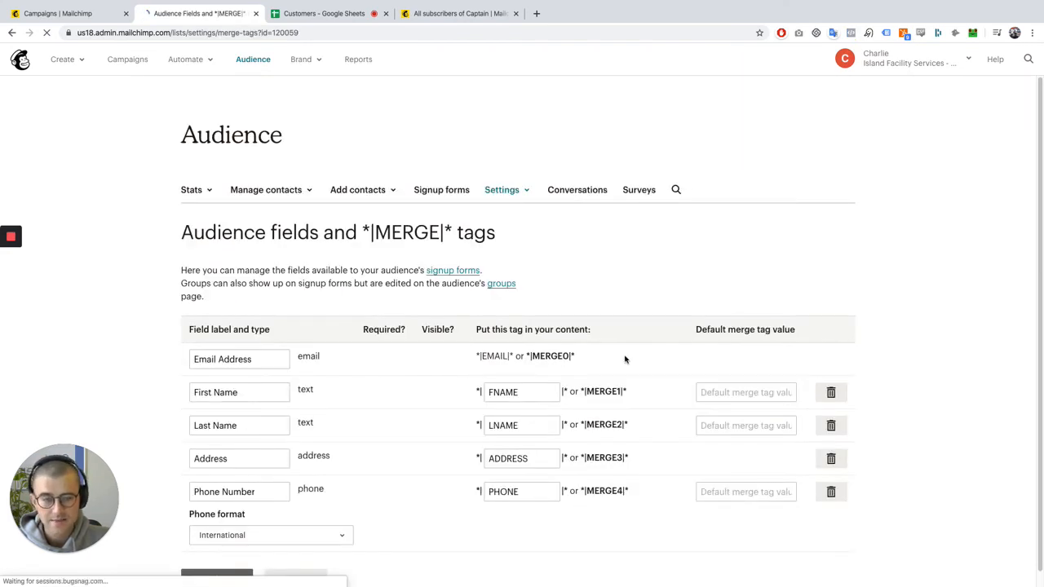
scroll(658, 384, down, 1)
scroll(656, 417, down, 1)
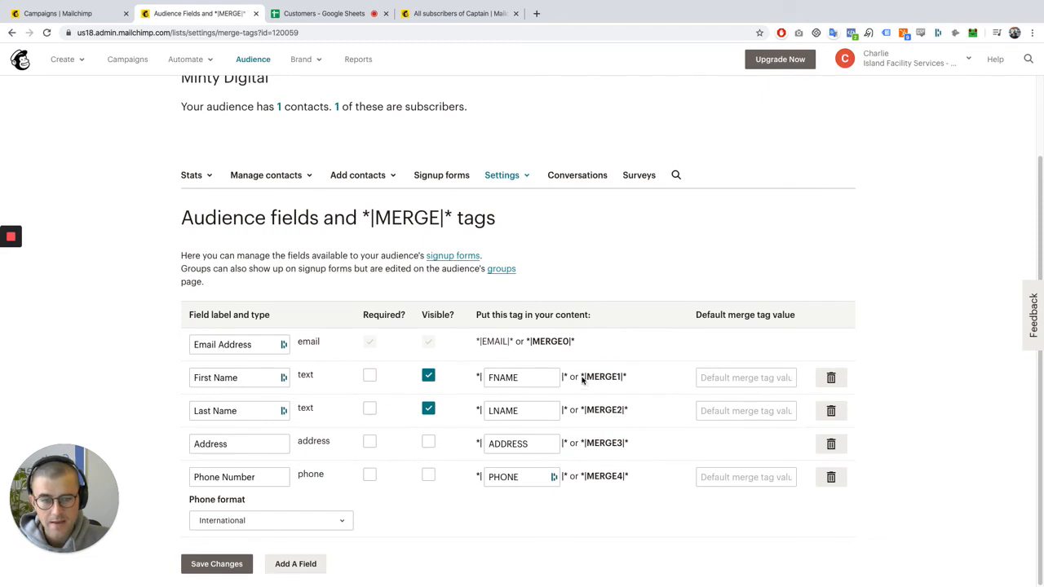
Examine the First Name field's merge tags FNAME and MERGE1, and compare them with the first-name column in the Google Sheets customer list
drag(583, 379, 626, 384)
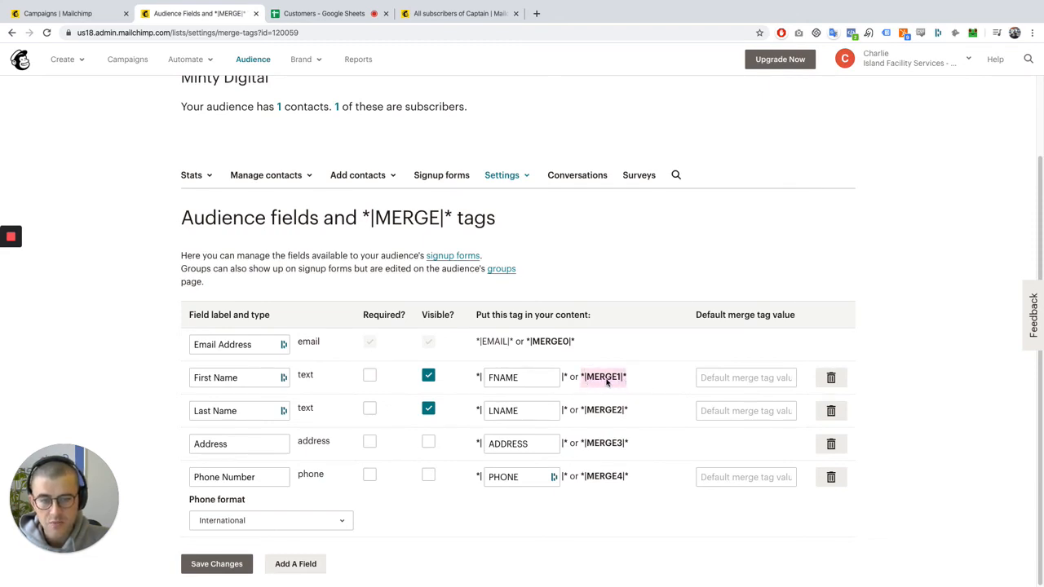
click(646, 379)
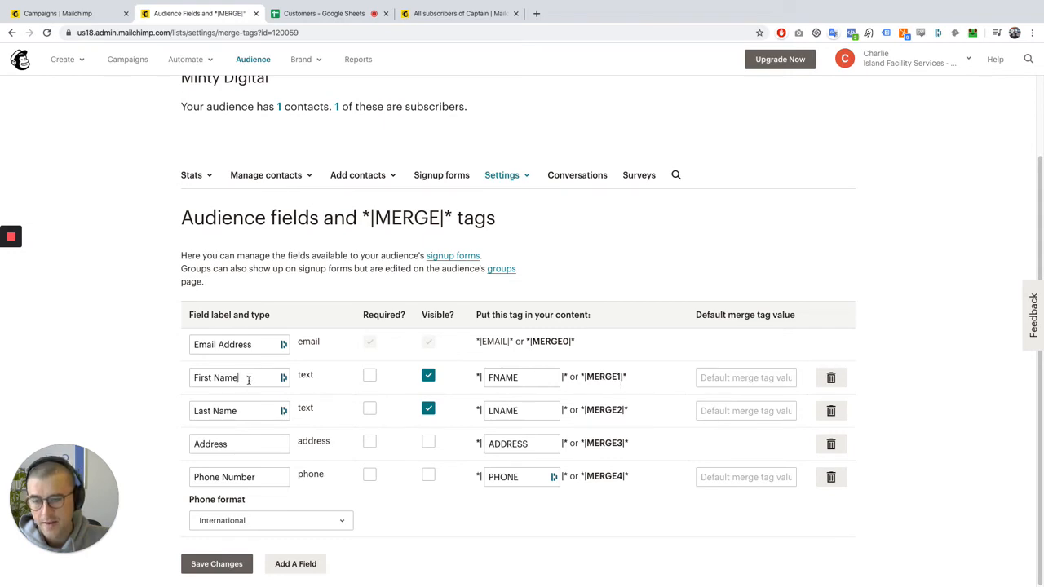
drag(249, 380, 191, 378)
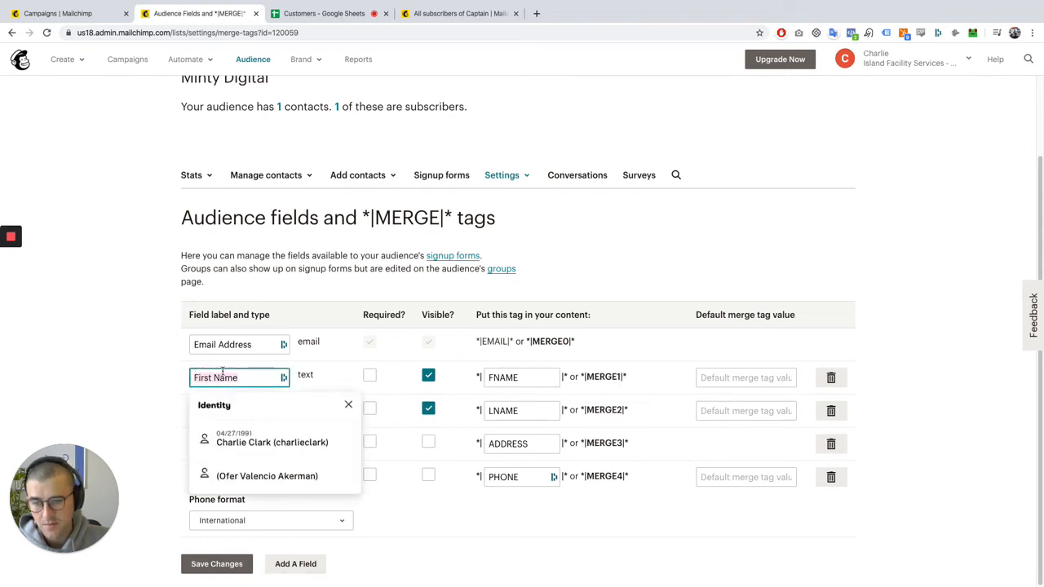
click(604, 377)
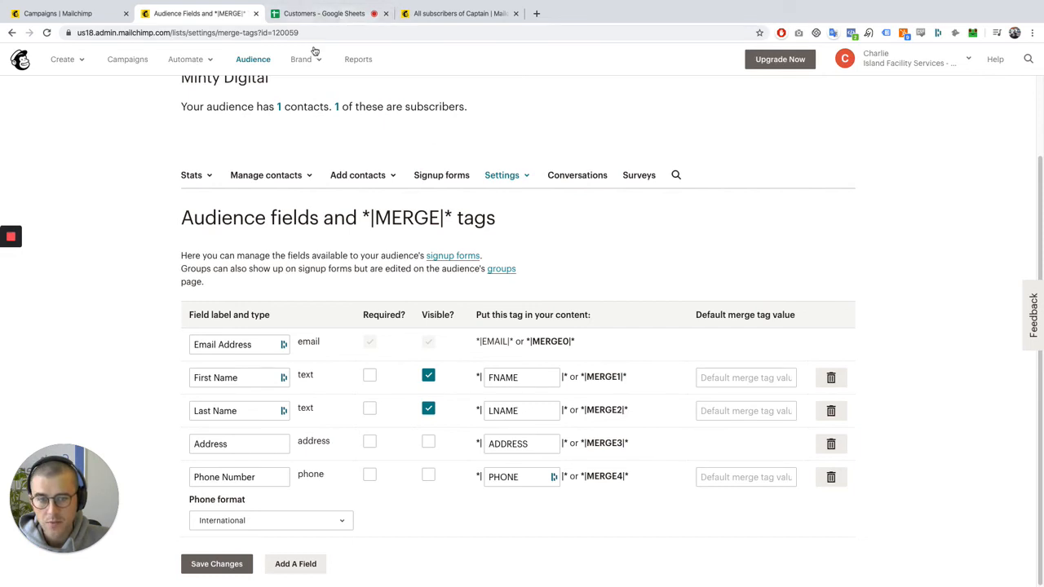
drag(475, 378, 571, 381)
click(585, 381)
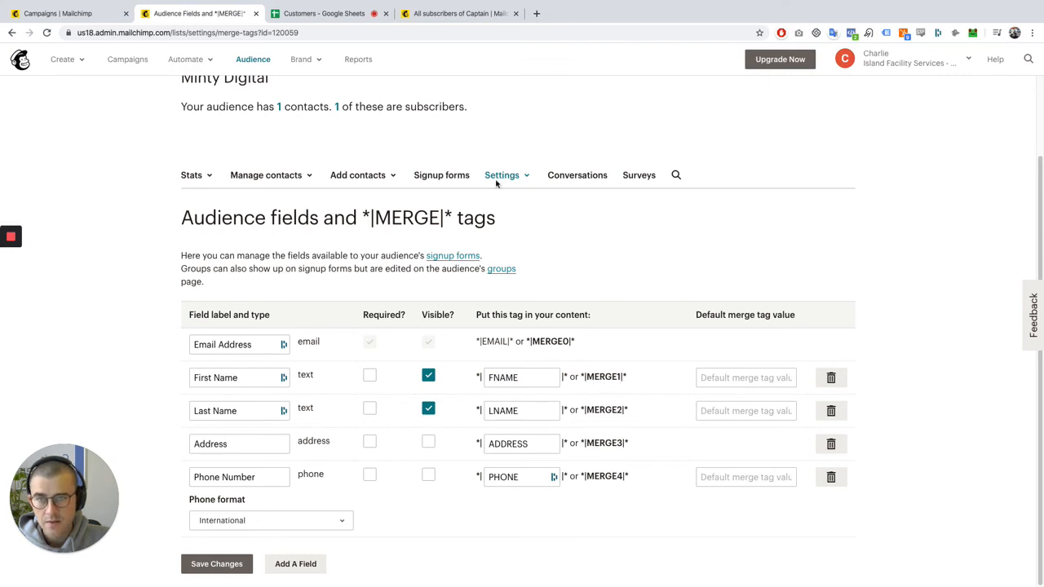
click(333, 18)
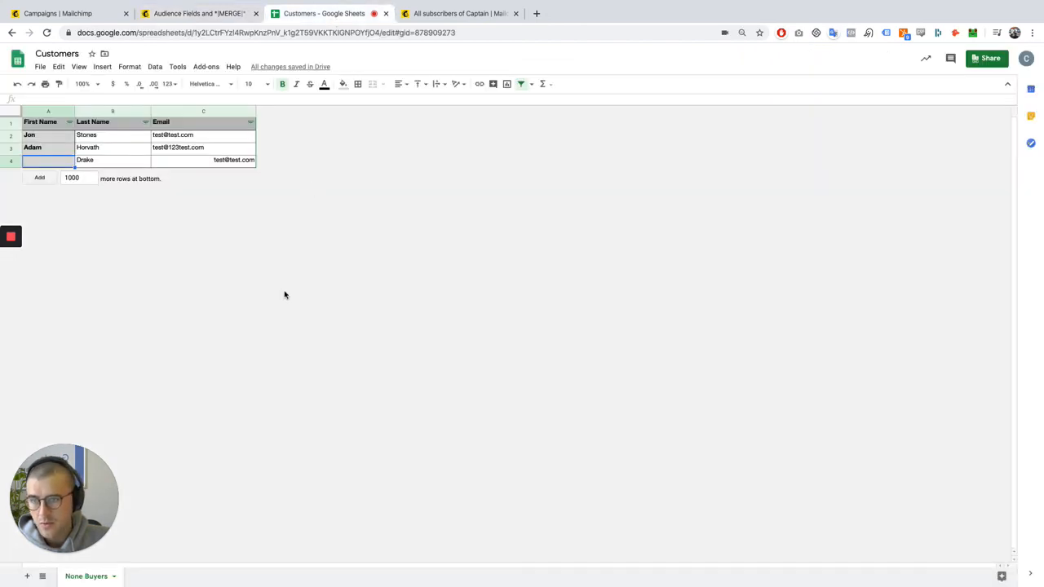
click(60, 137)
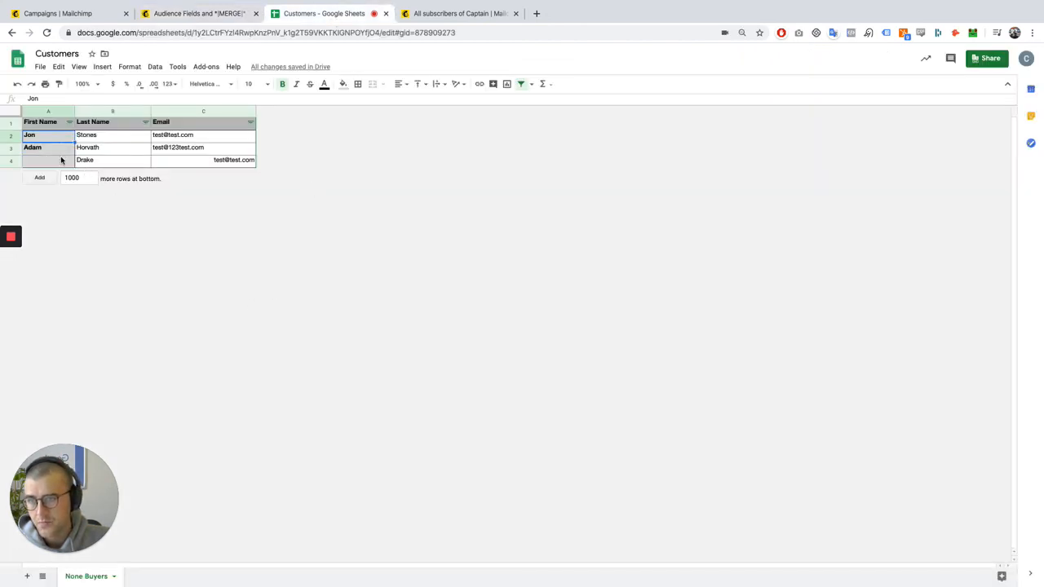
key(Down)
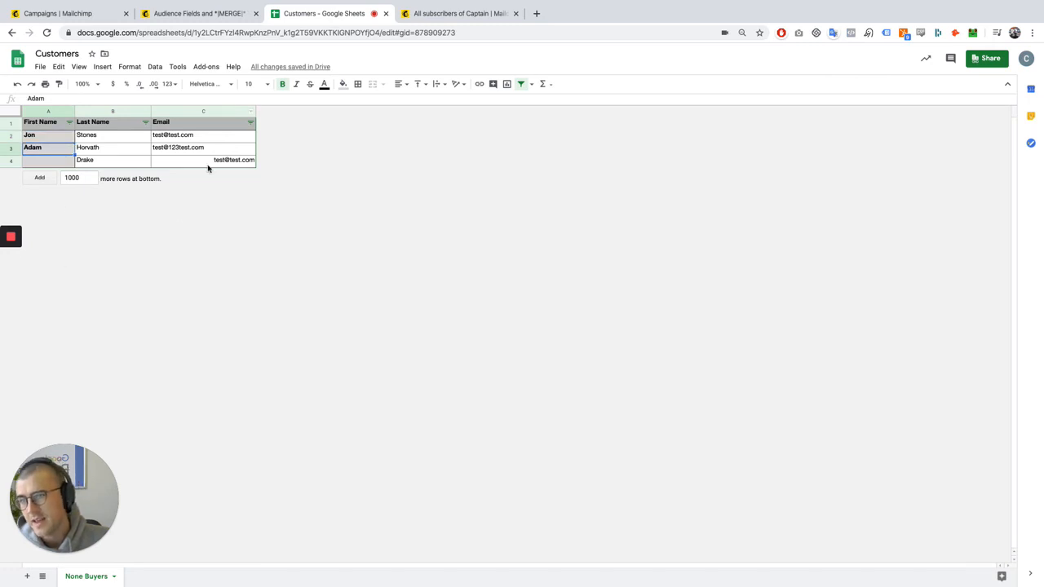
click(65, 164)
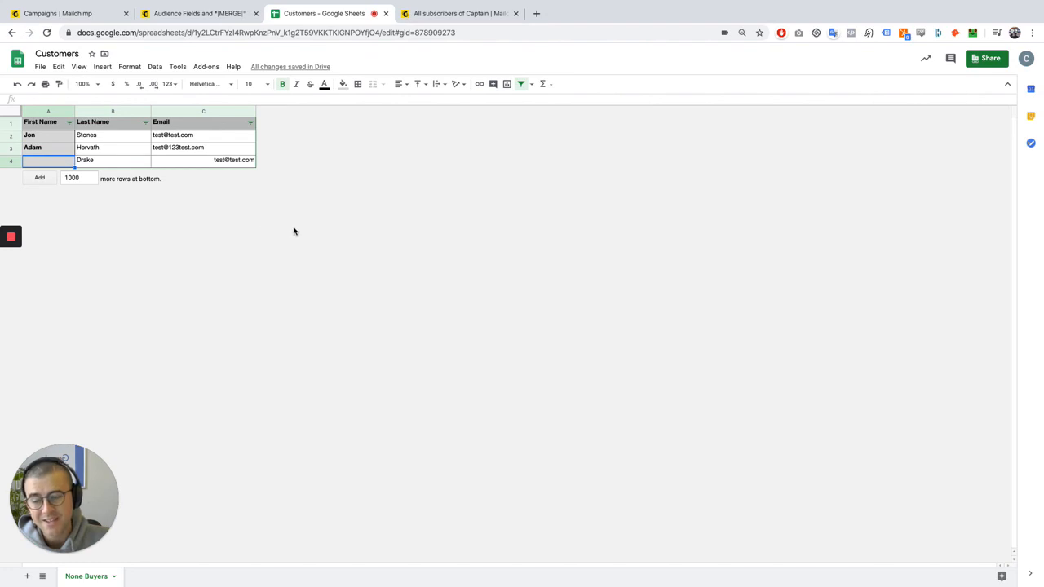
Back in Mailchimp, set the First Name field's default merge tag value to Valued Customer, copy that text and save the changes
click(198, 14)
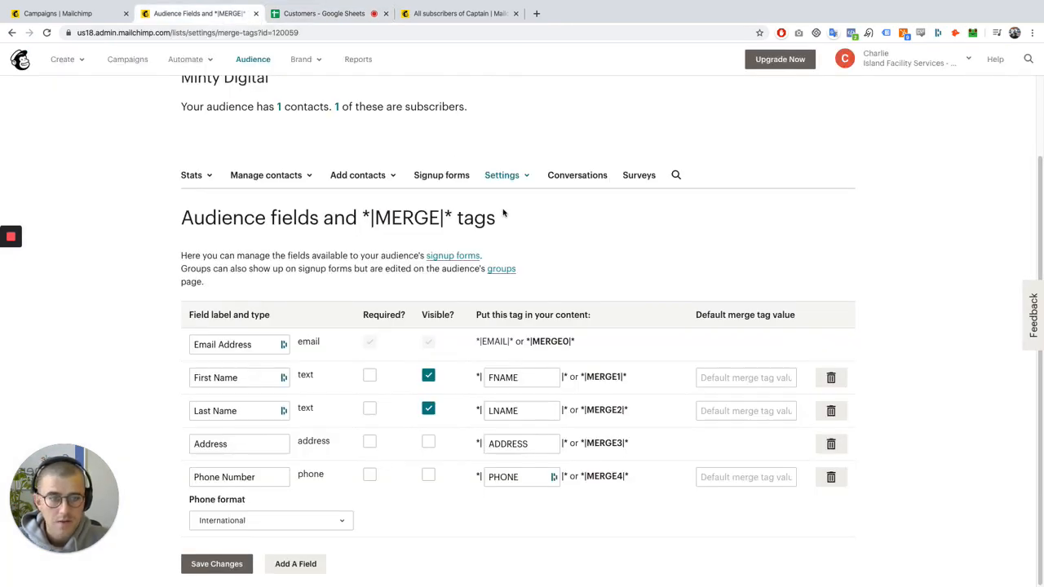
click(746, 377)
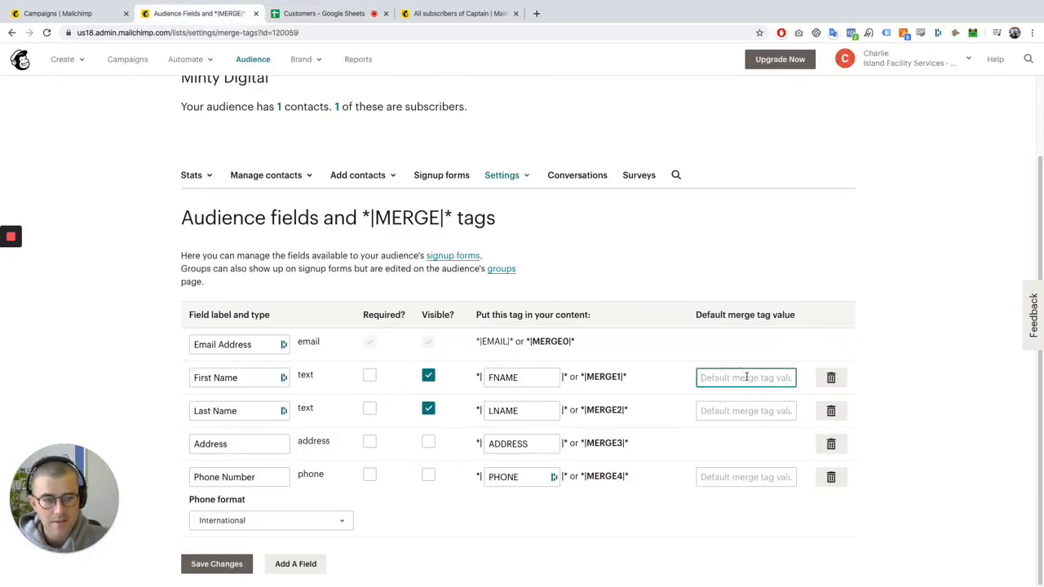
text(Valued Customer)
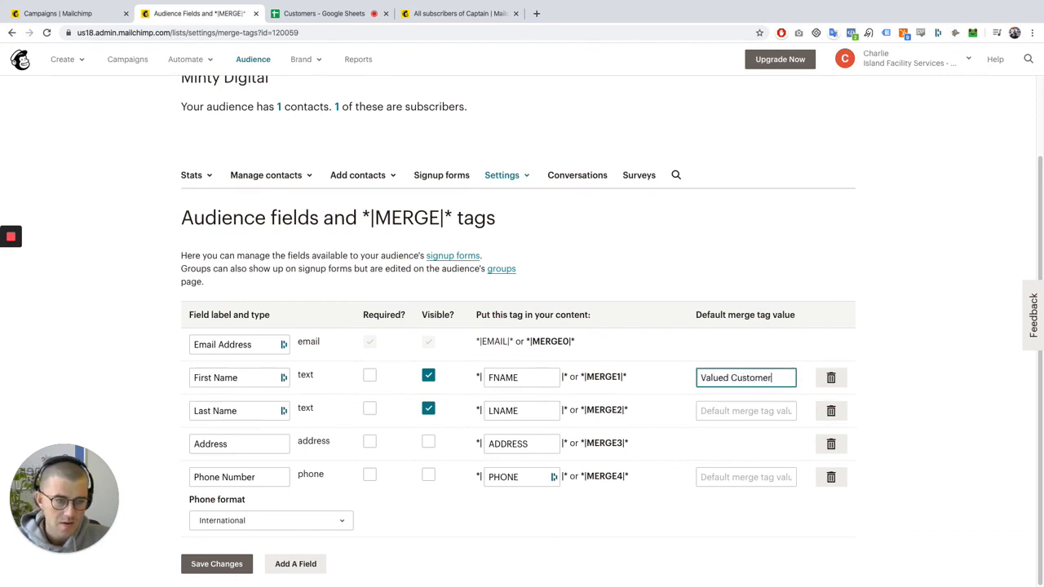
click(547, 432)
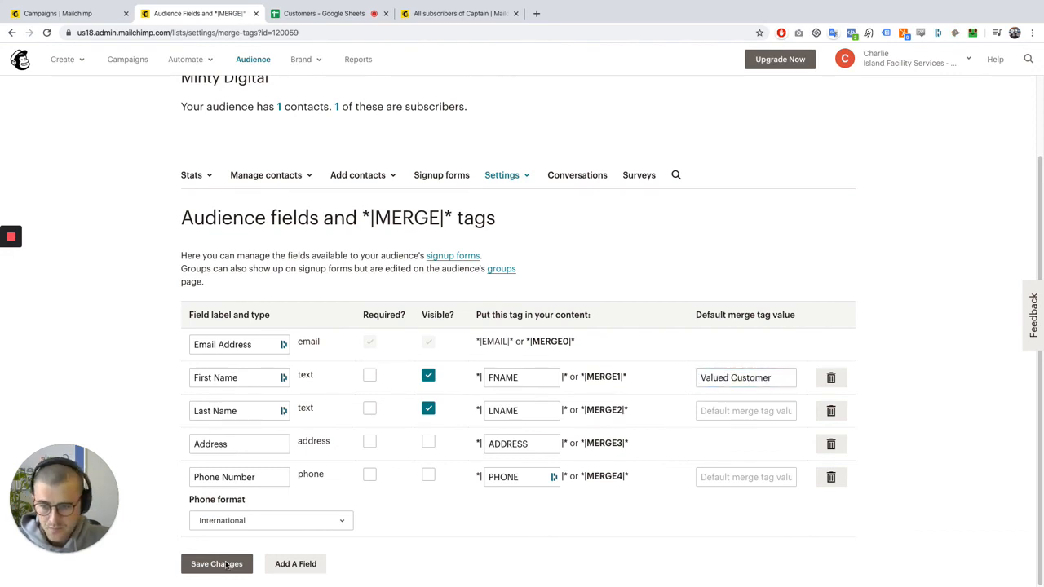
click(738, 380)
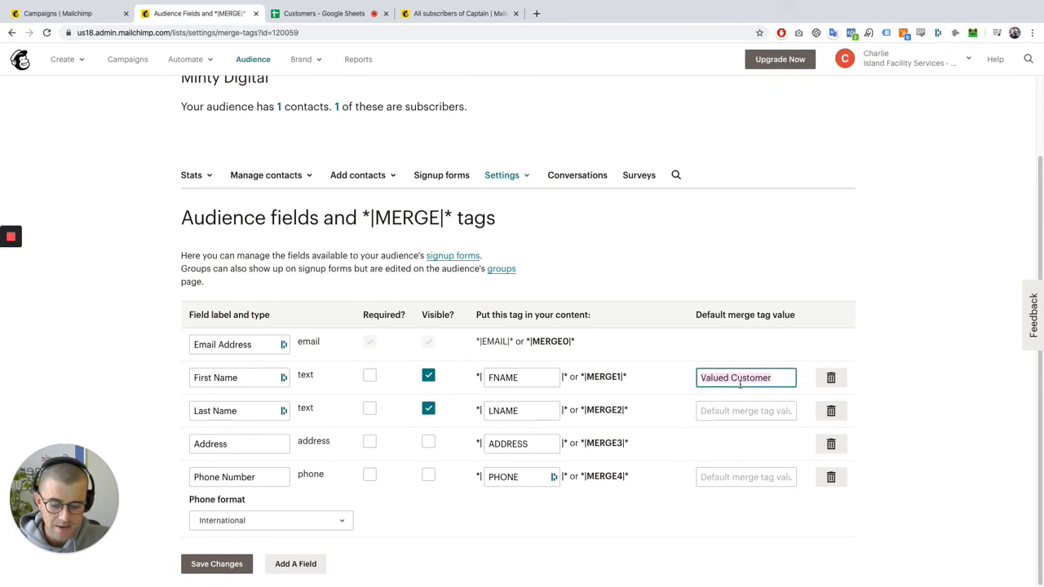
click(204, 568)
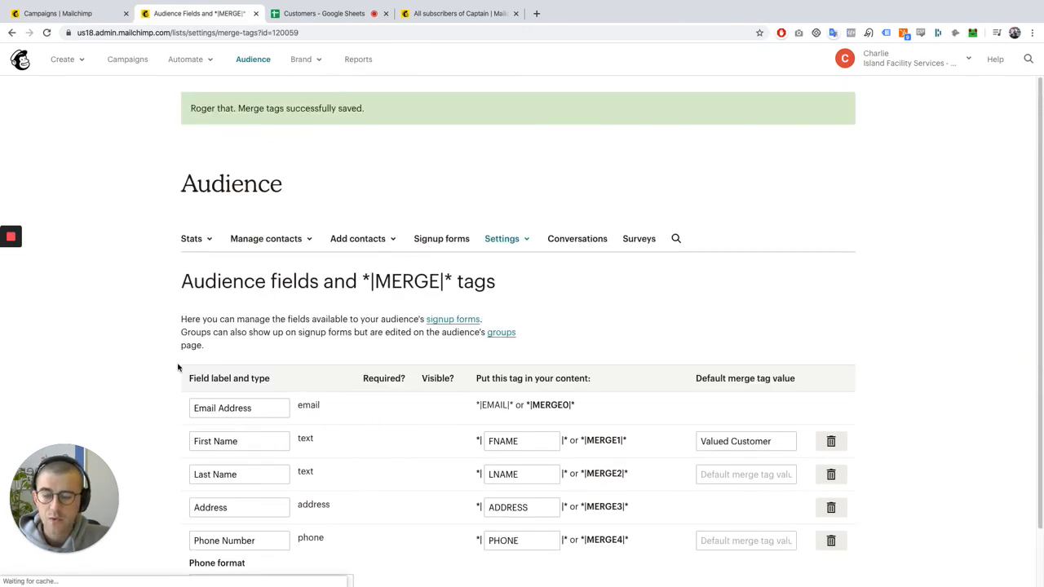
In the Google Sheets customer list, paste Valued Customer into the empty first-name cell A4 and widen column A to fit it
click(318, 16)
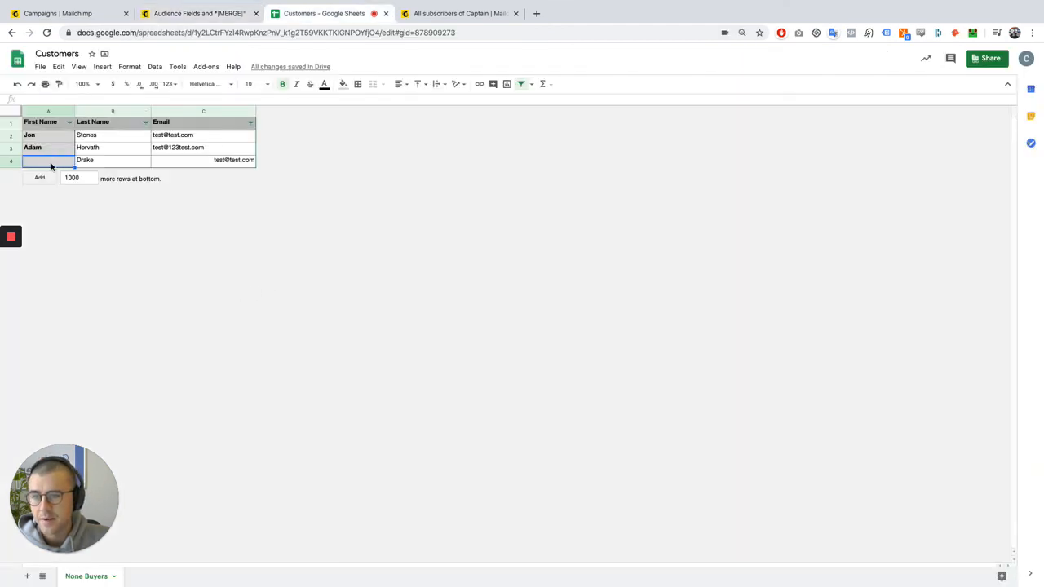
text(Valued Customer)
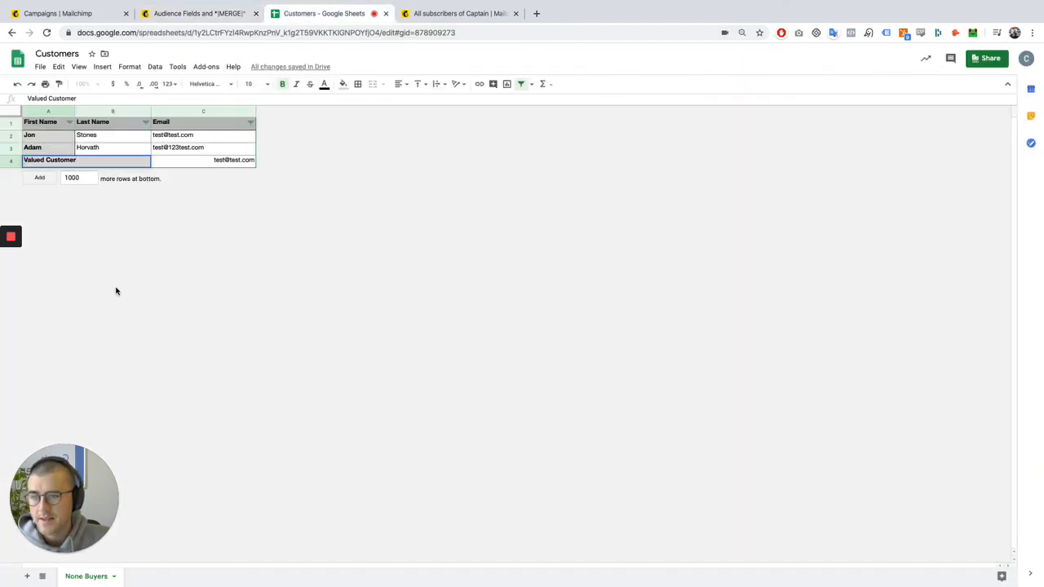
key(ctrl+z)
click(237, 153)
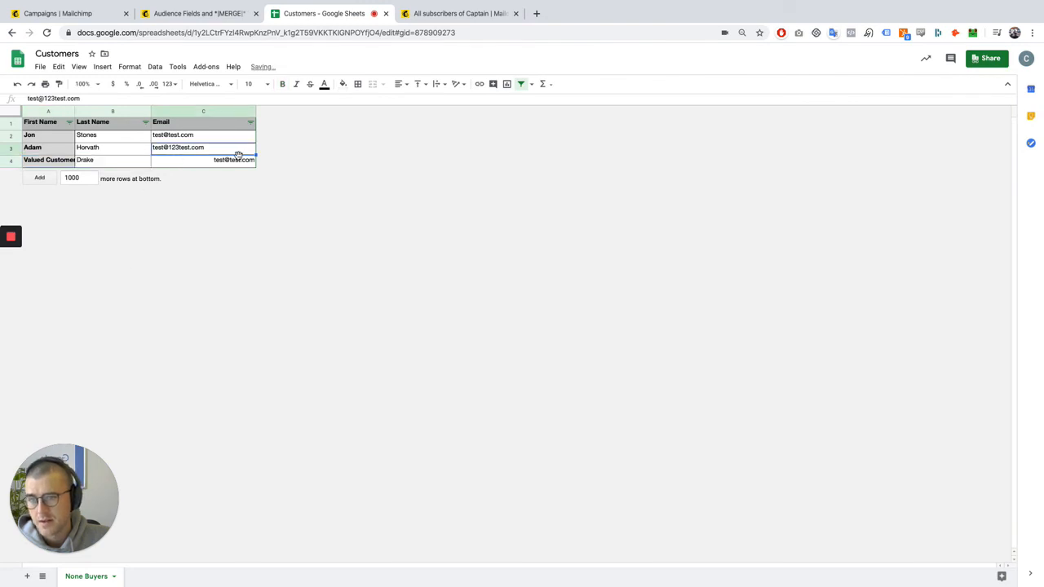
click(306, 229)
drag(95, 484, 189, 379)
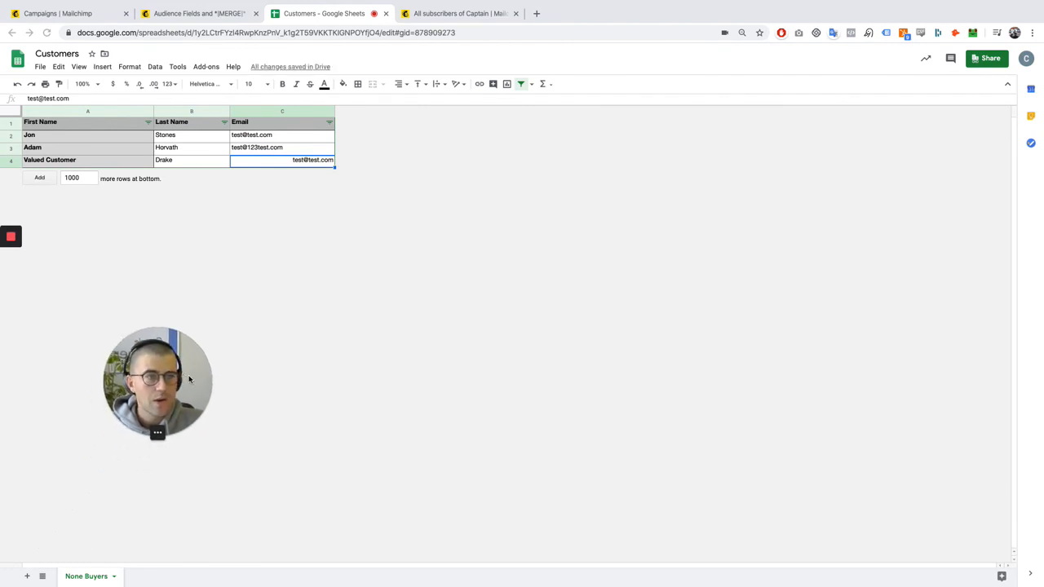